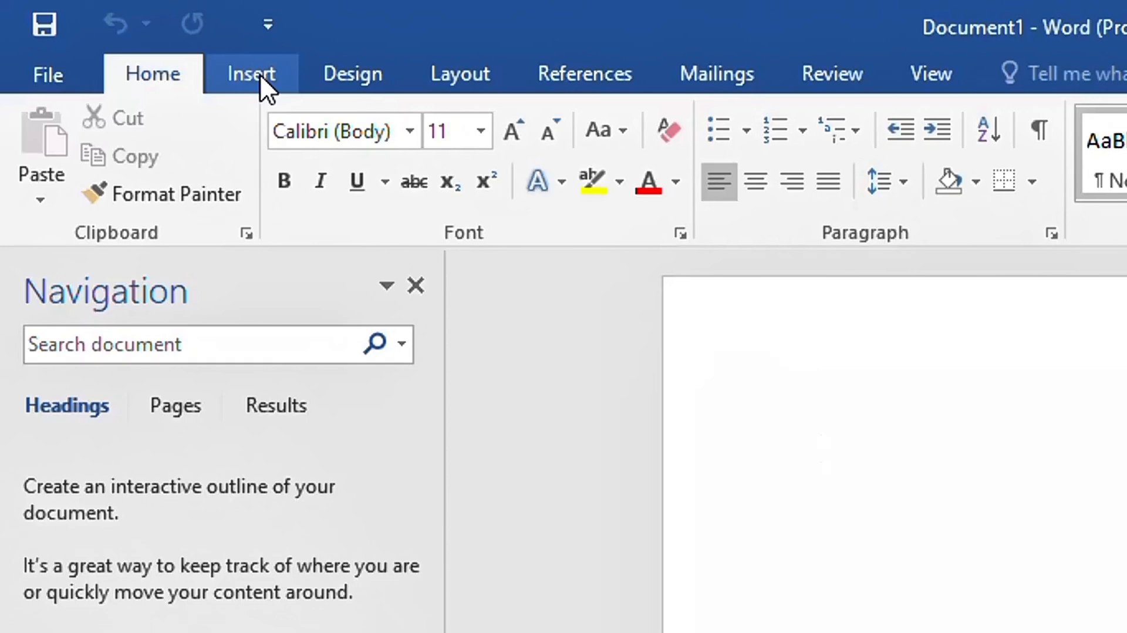
Insert an empty 3-column by 4-row table from the Insert tab's table grid
left_click(260, 74)
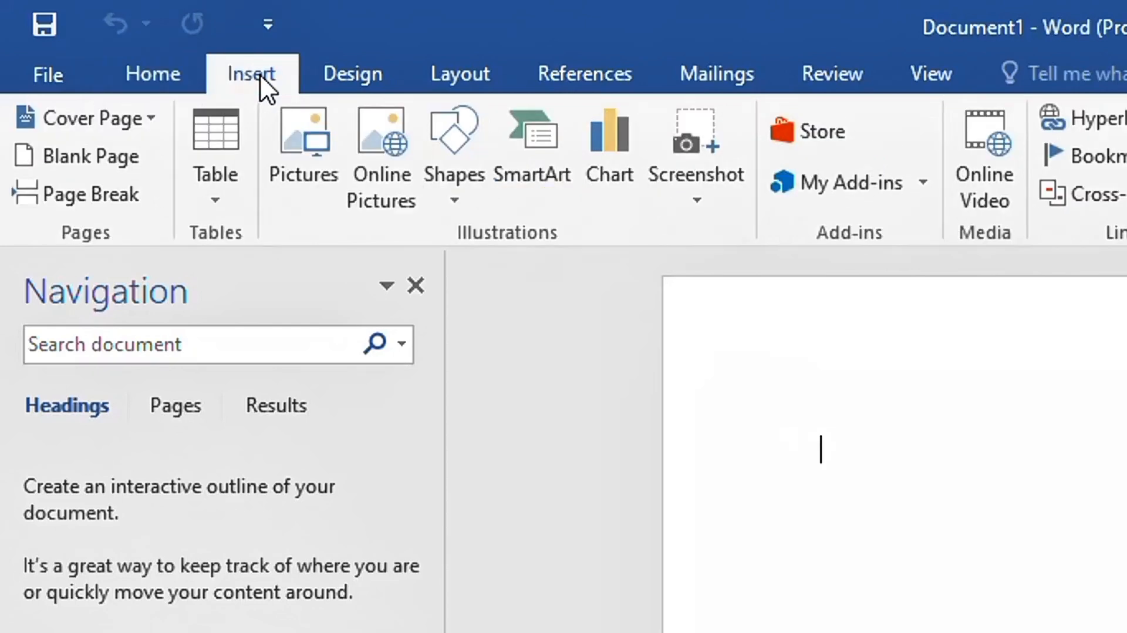
left_click(216, 199)
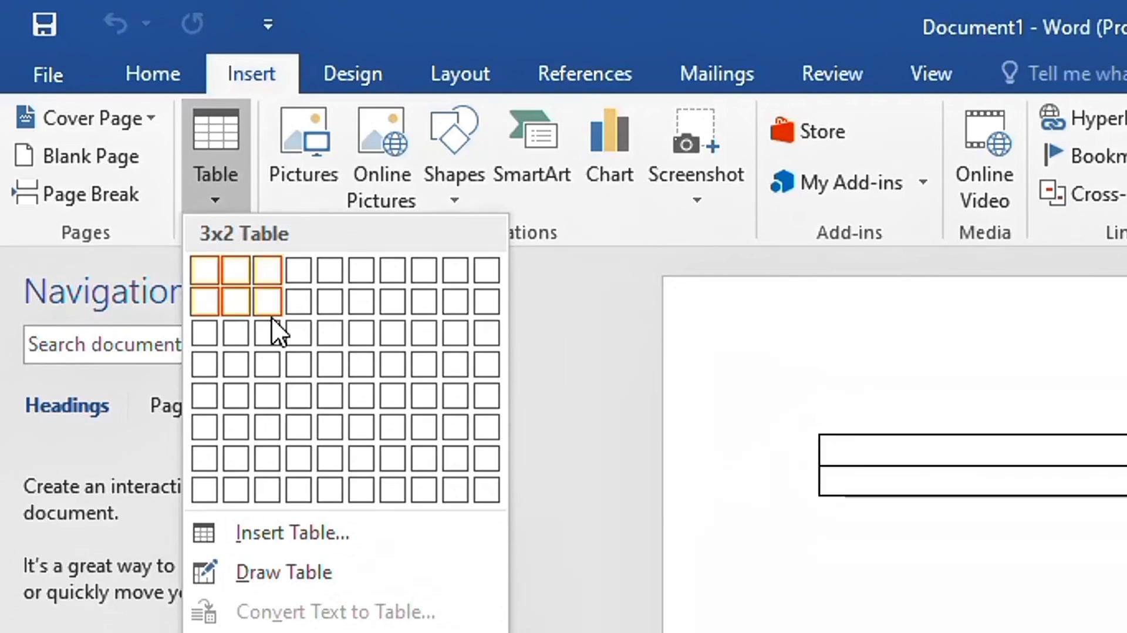
left_click(271, 359)
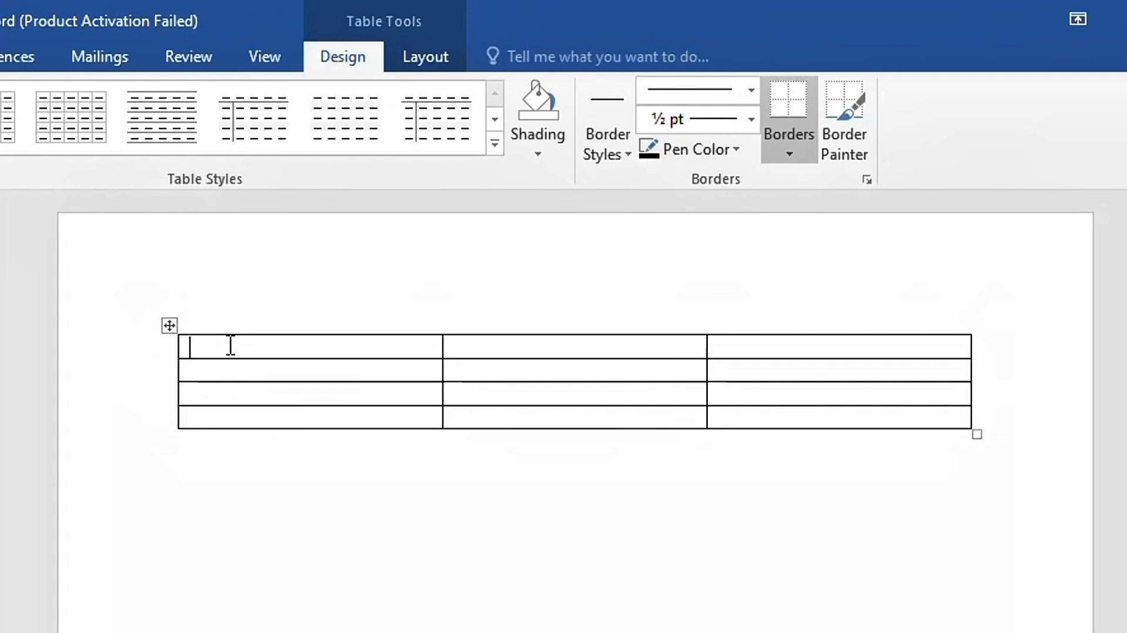
Type the headings Name, Age and City across the table's first row
type("name")
key("Tab")
type("Age")
key("Tab")
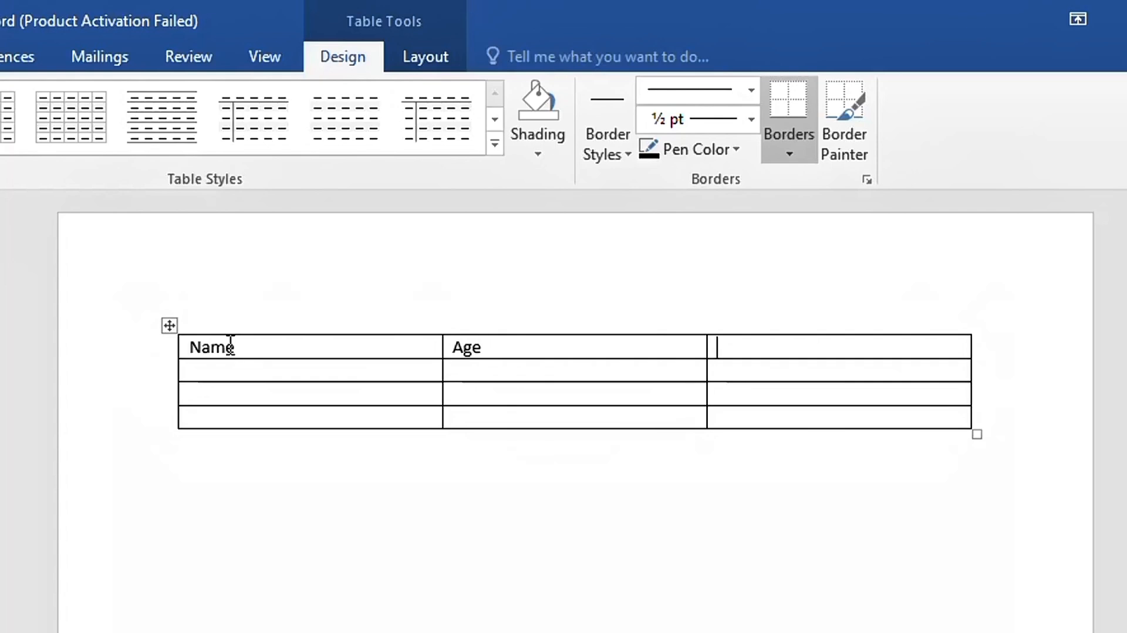
type("City")
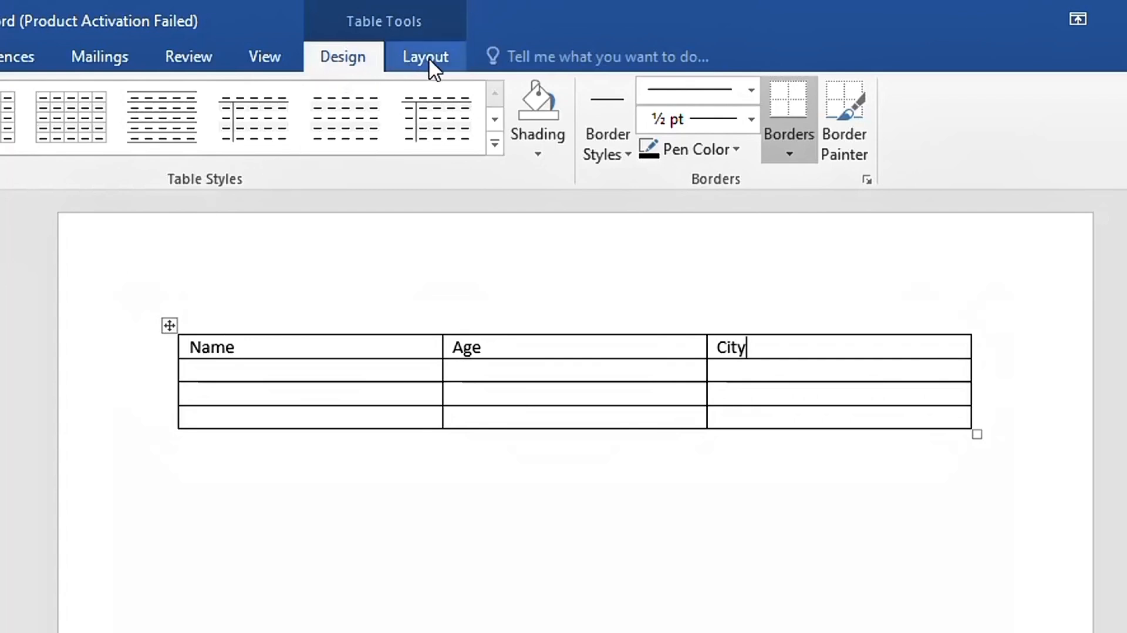
left_click(463, 486)
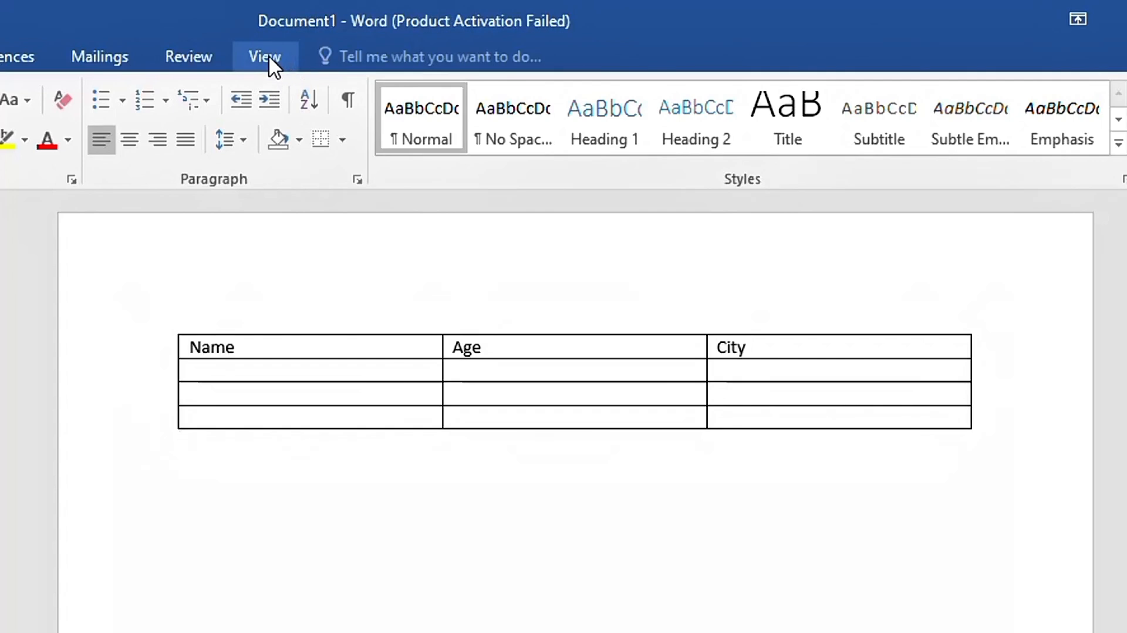
left_click(267, 340)
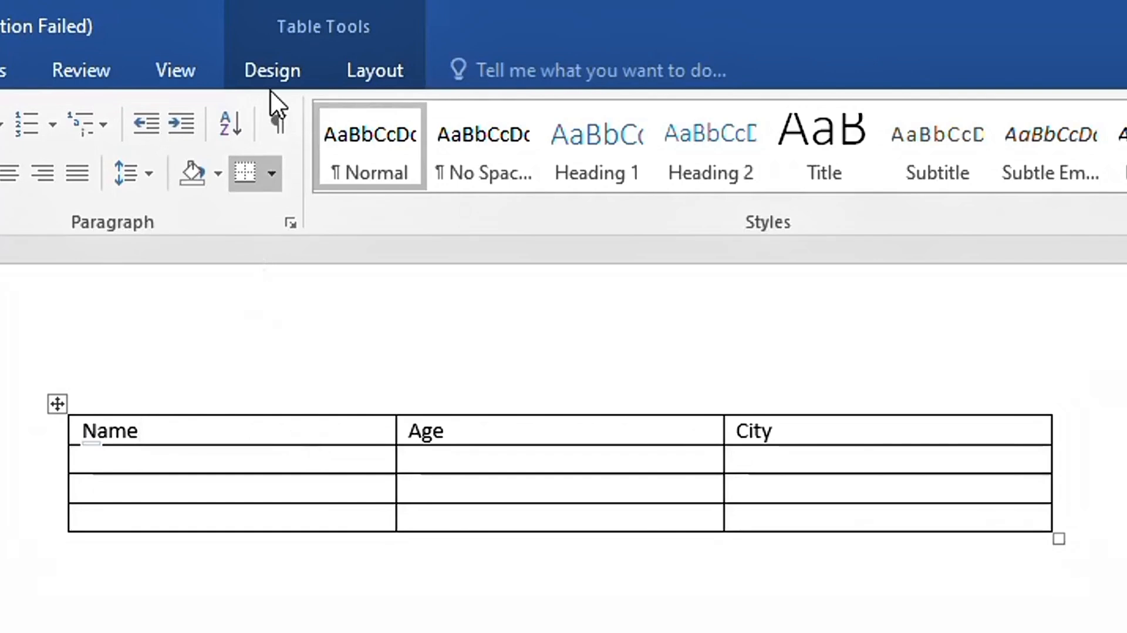
Apply the Grid Table 1 Light style to the table from the Table Styles gallery
left_click(270, 64)
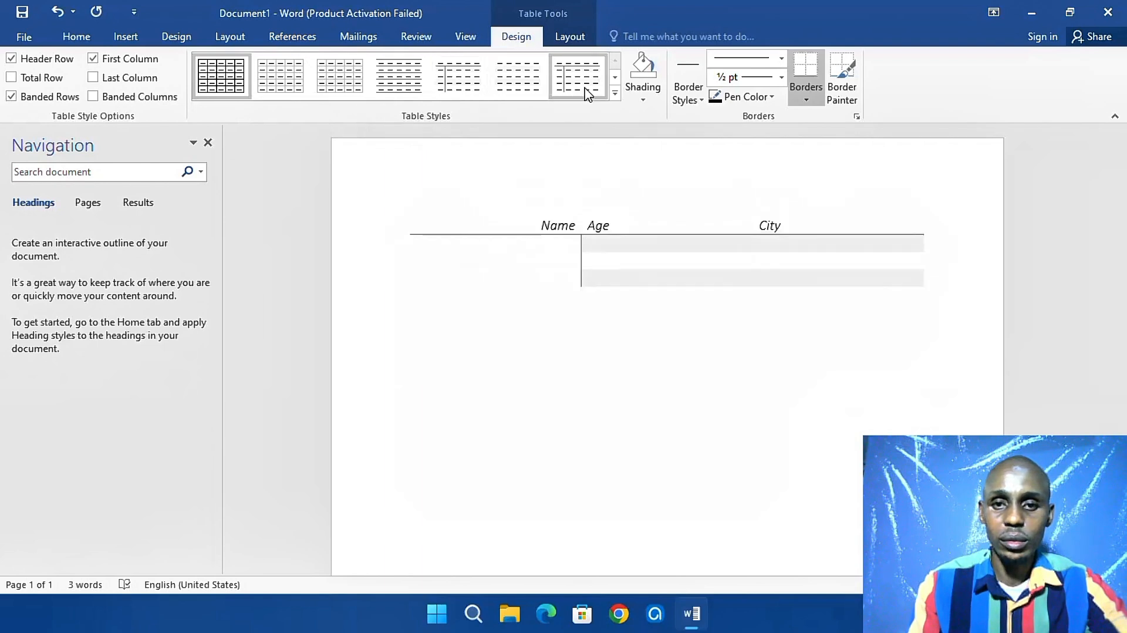
left_click(615, 94)
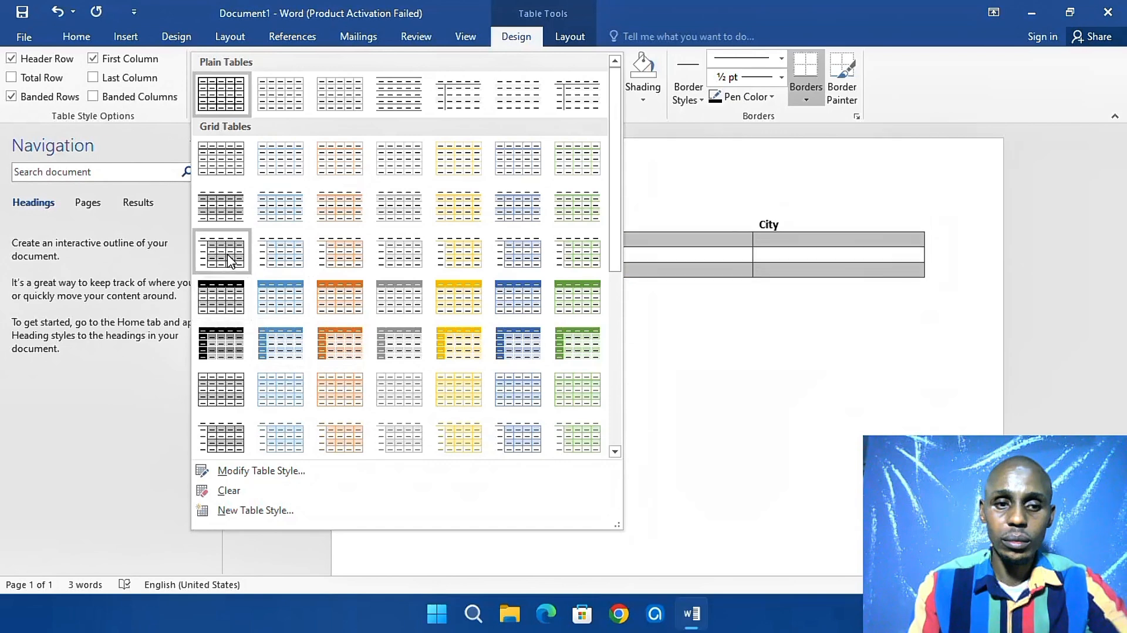
left_click(230, 164)
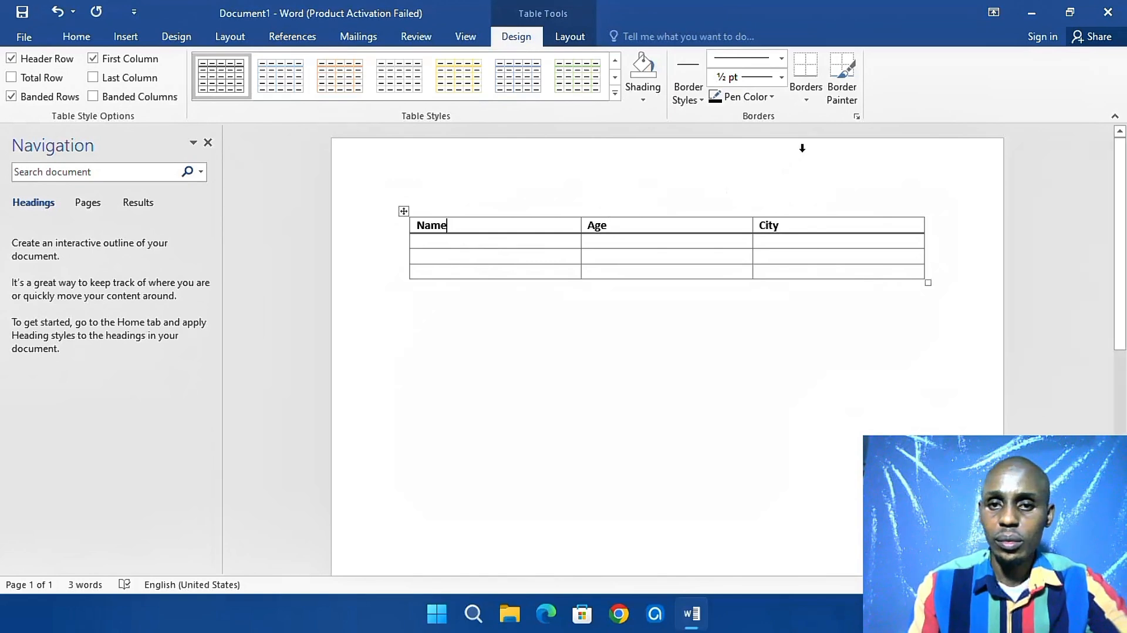
Paint orange 1½ pt bottom borders under the Name, Age and City header cells
left_click(807, 100)
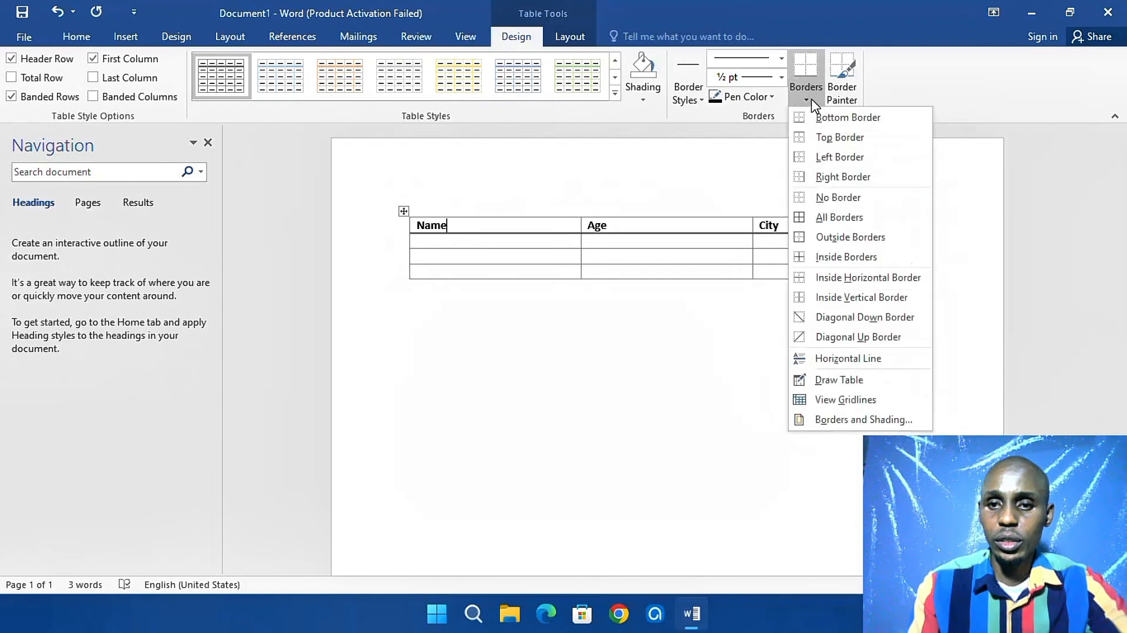
left_click(807, 101)
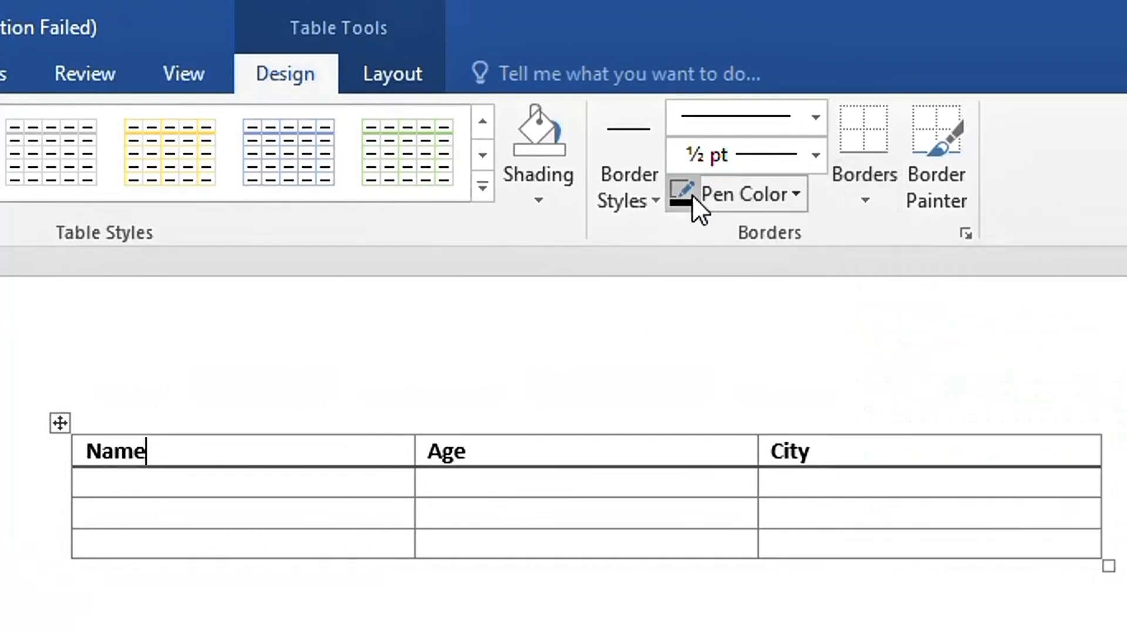
left_click(654, 199)
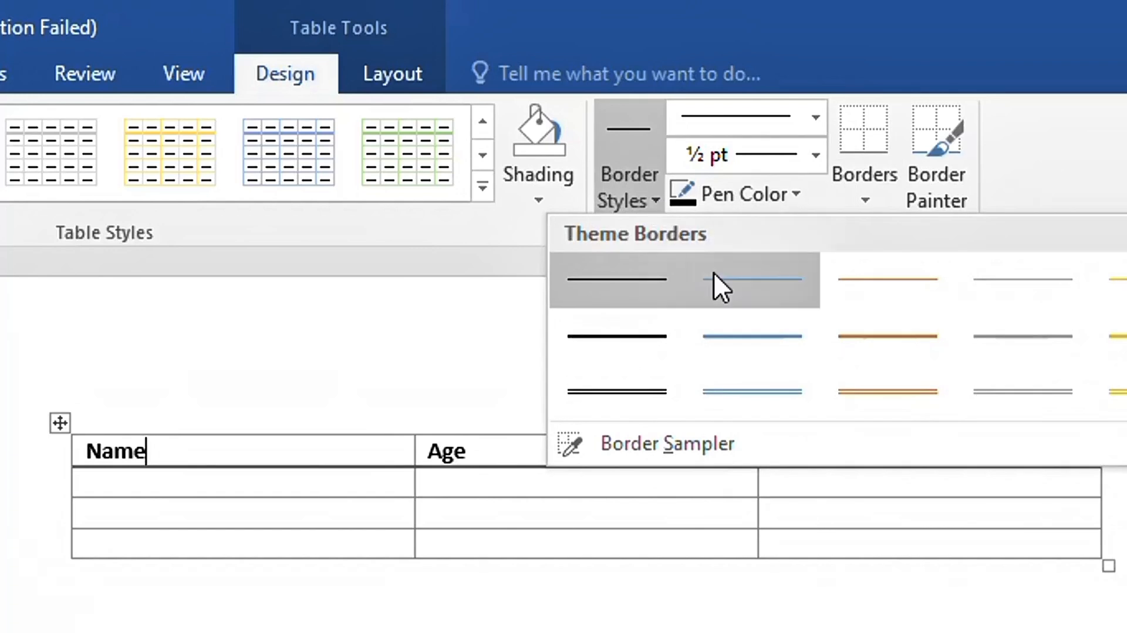
left_click(873, 336)
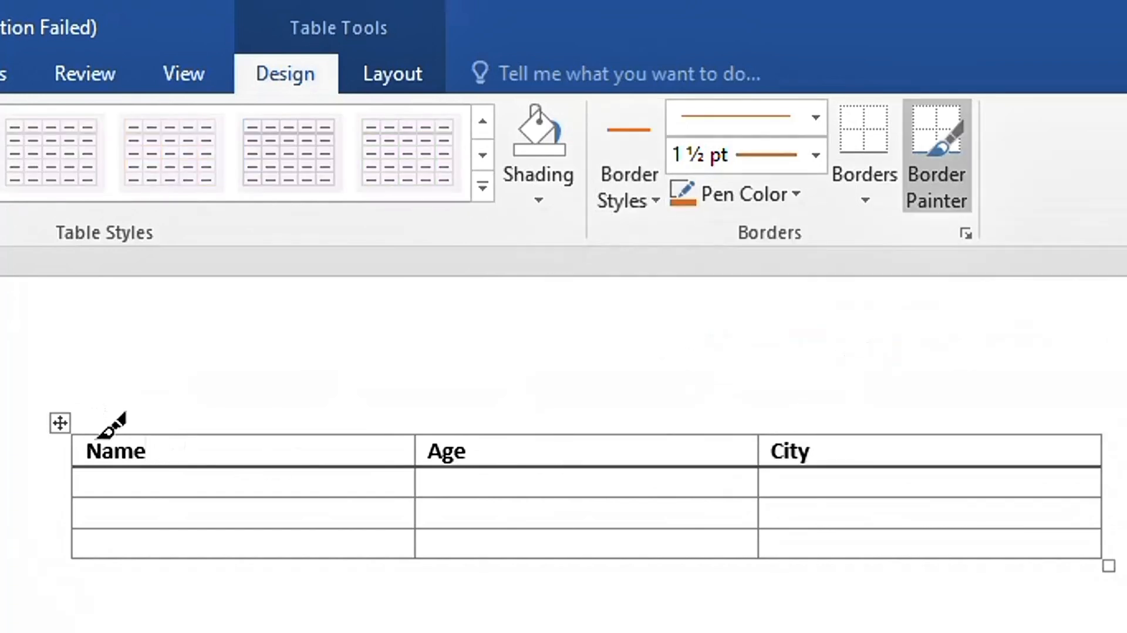
left_click(182, 465)
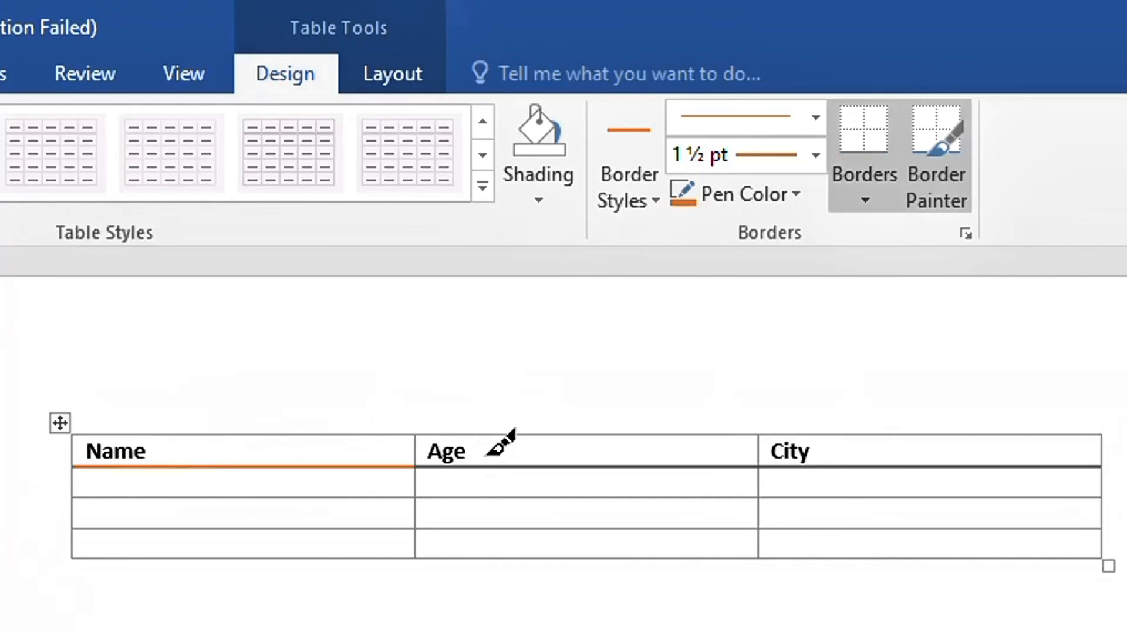
left_click(493, 465)
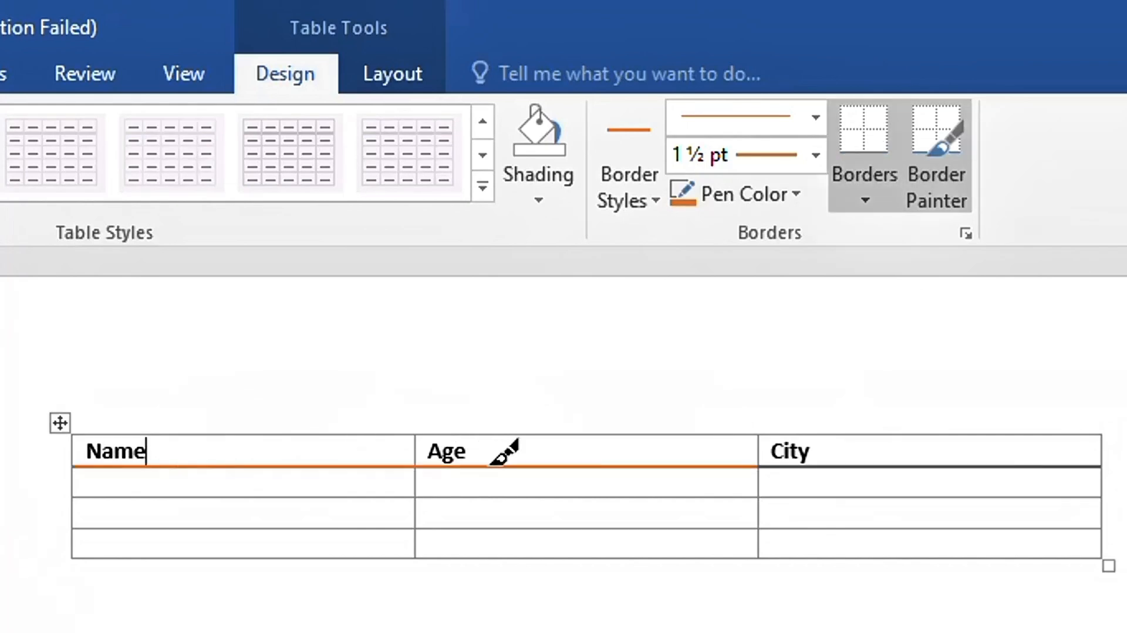
left_click(909, 465)
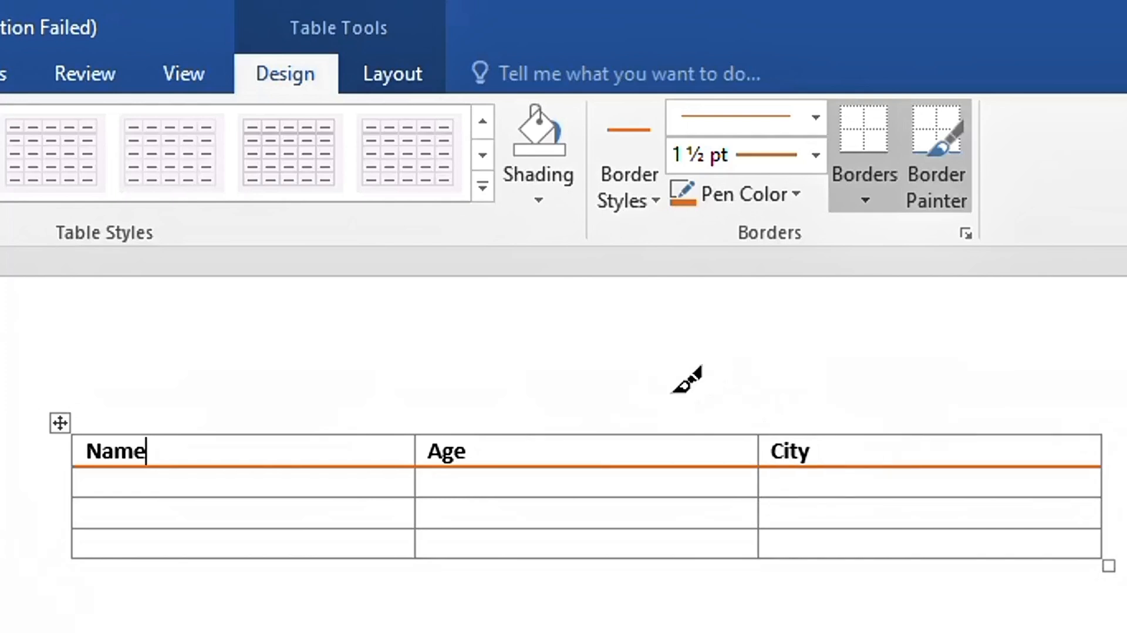
Paint a thick orange 3 pt top border over the header row, then reset weight to 1½ pt
left_click(611, 163)
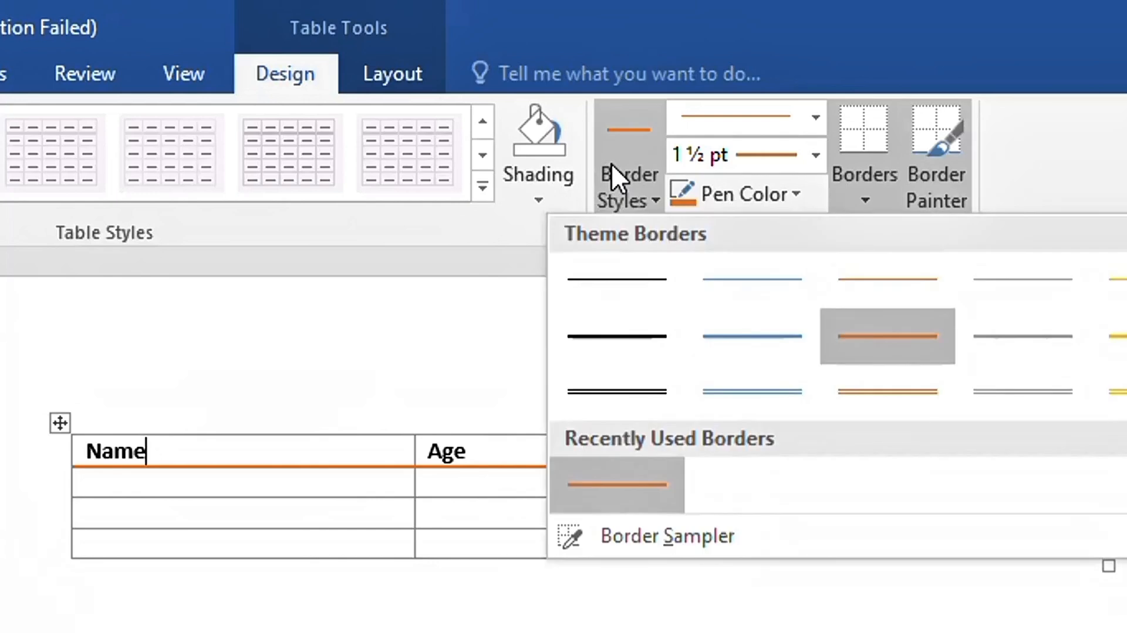
left_click(611, 159)
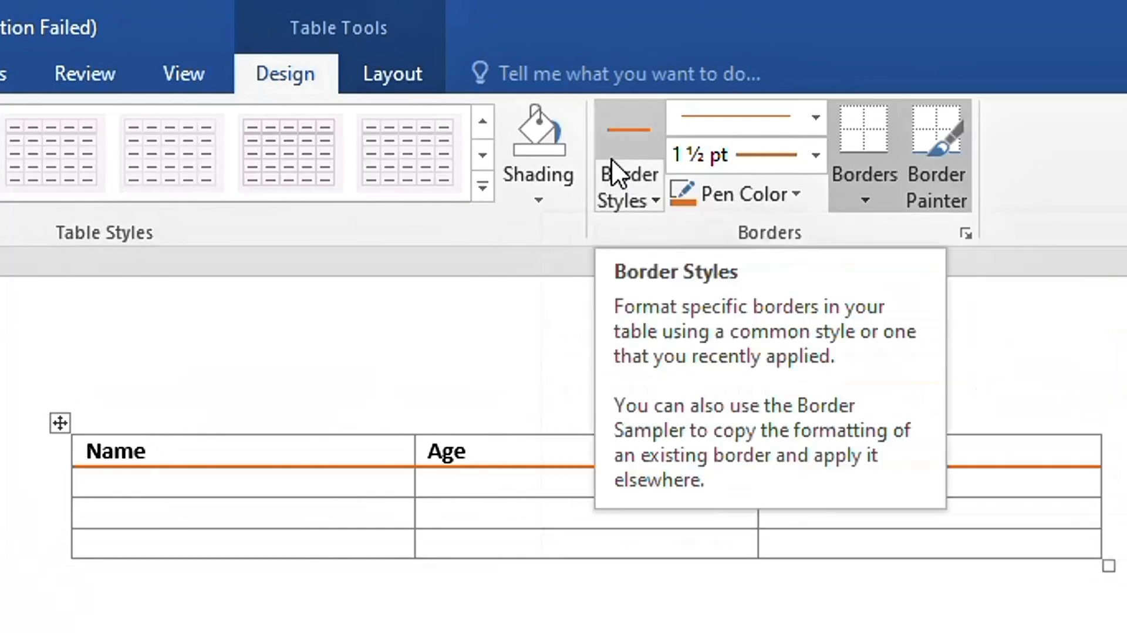
left_click(817, 158)
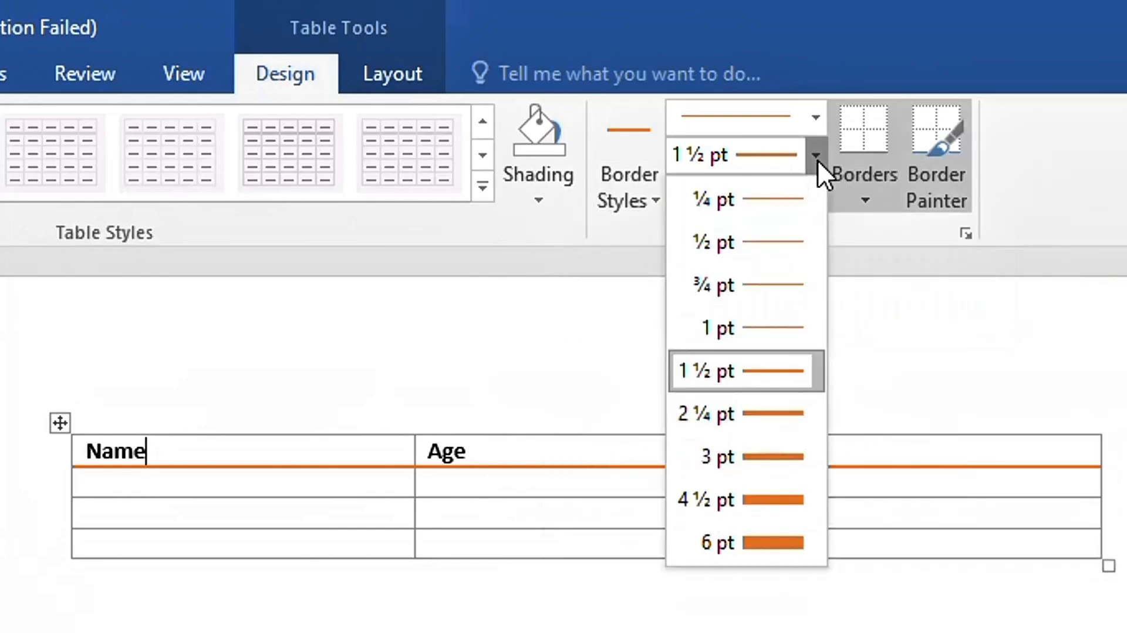
left_click(784, 464)
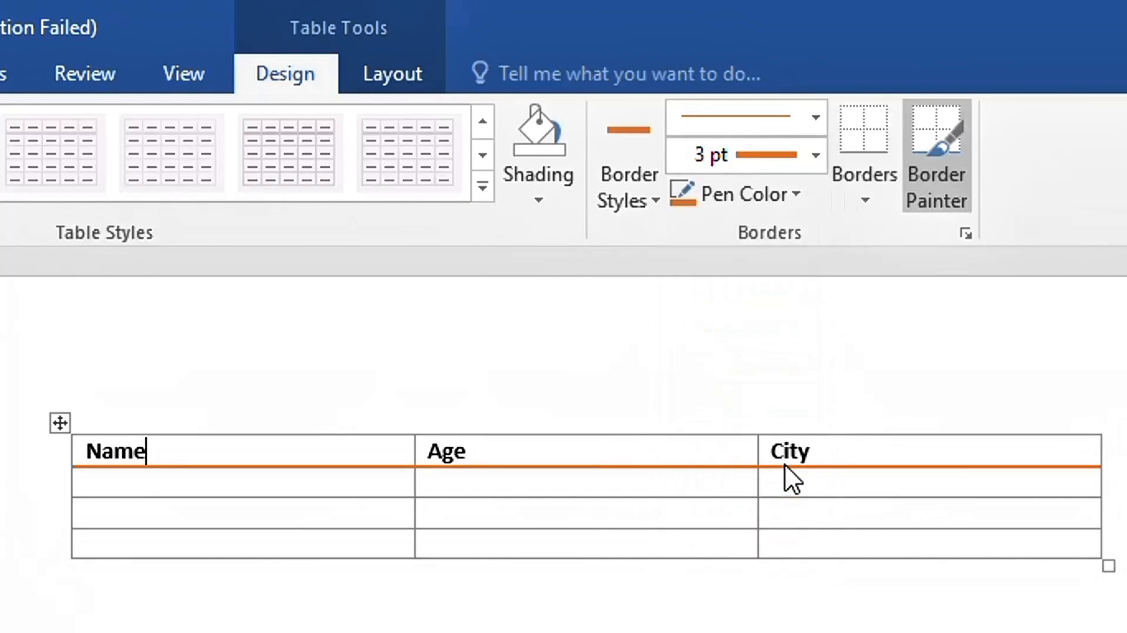
left_click(604, 434)
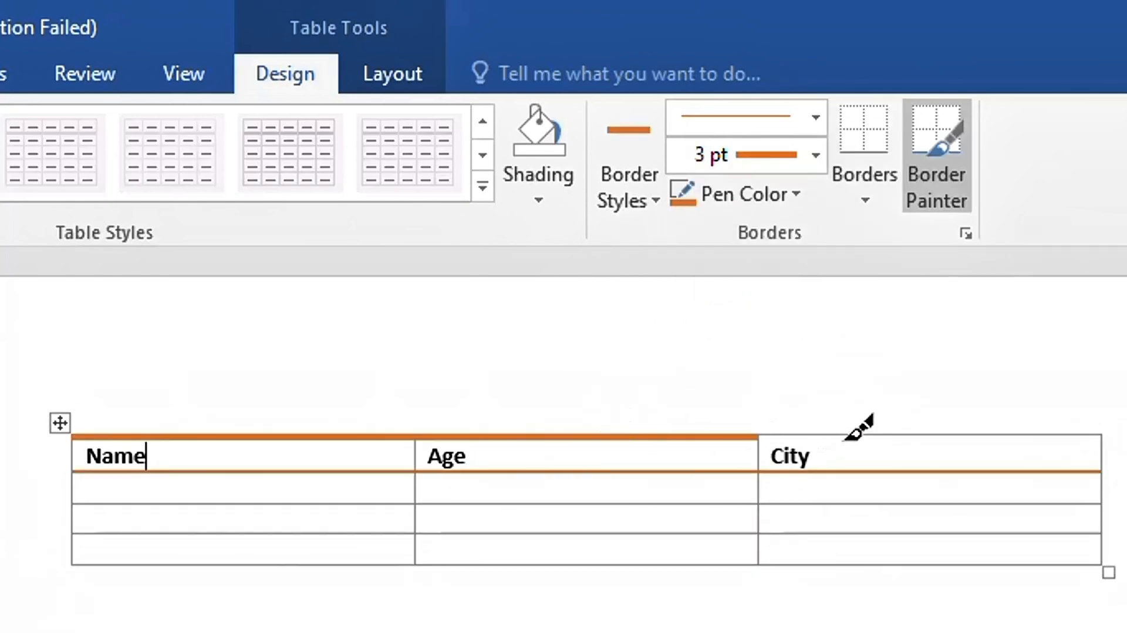
left_click(846, 435)
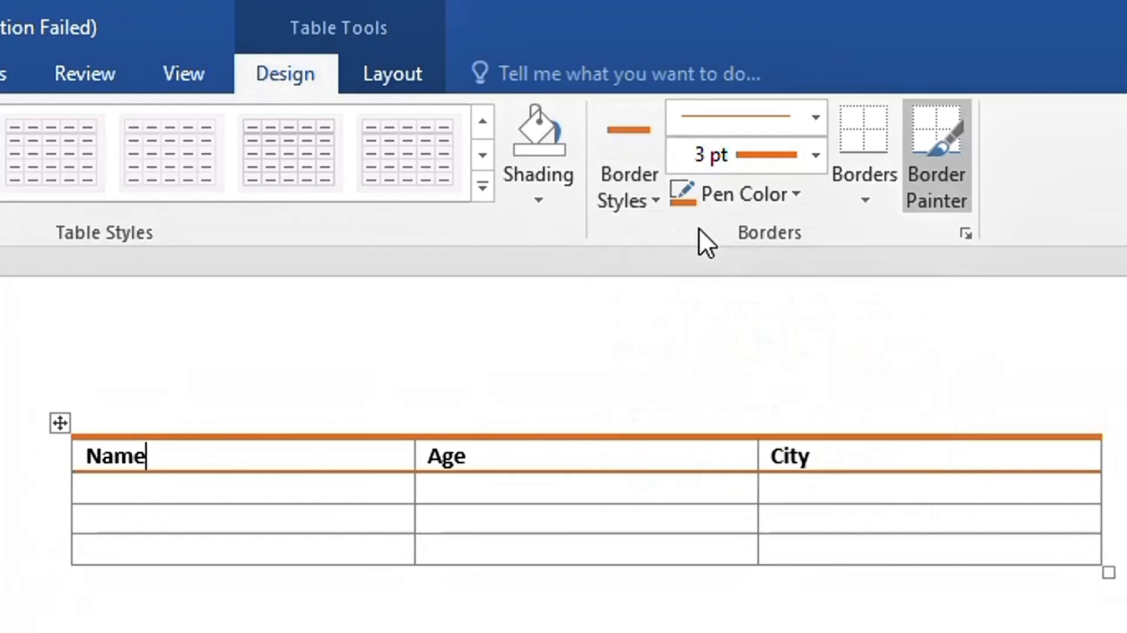
left_click(647, 143)
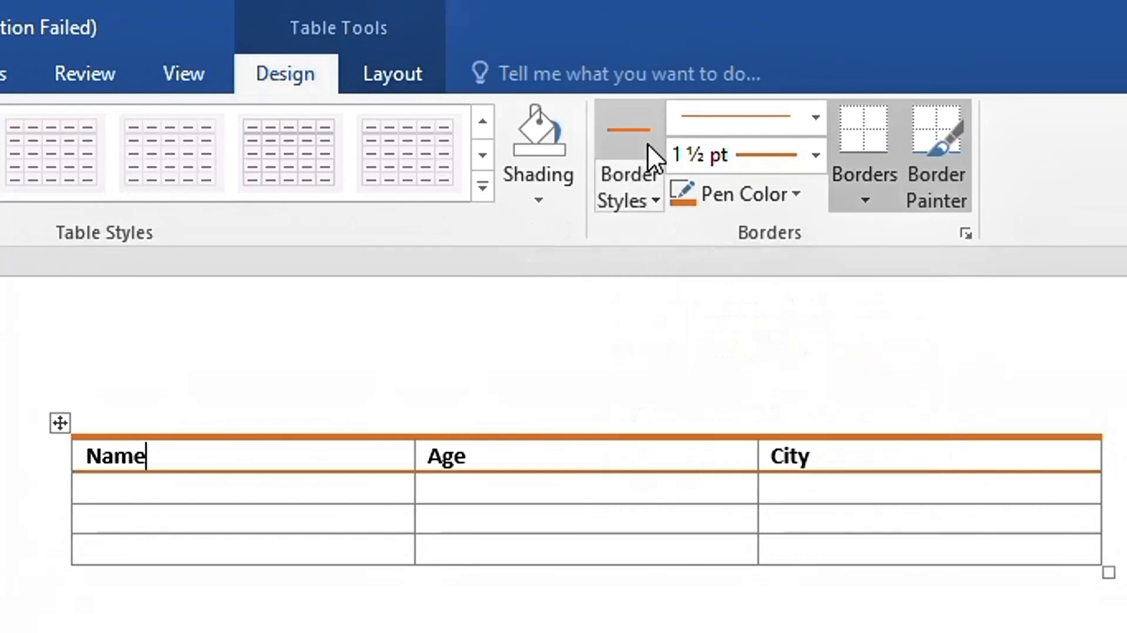
left_click(537, 200)
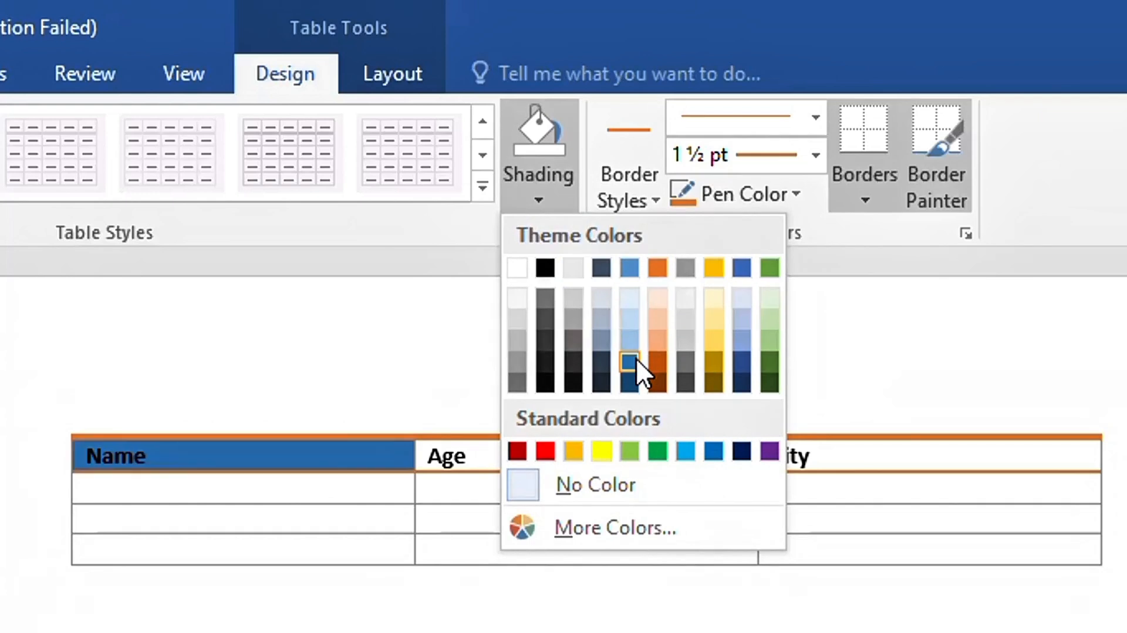
left_click(51, 415)
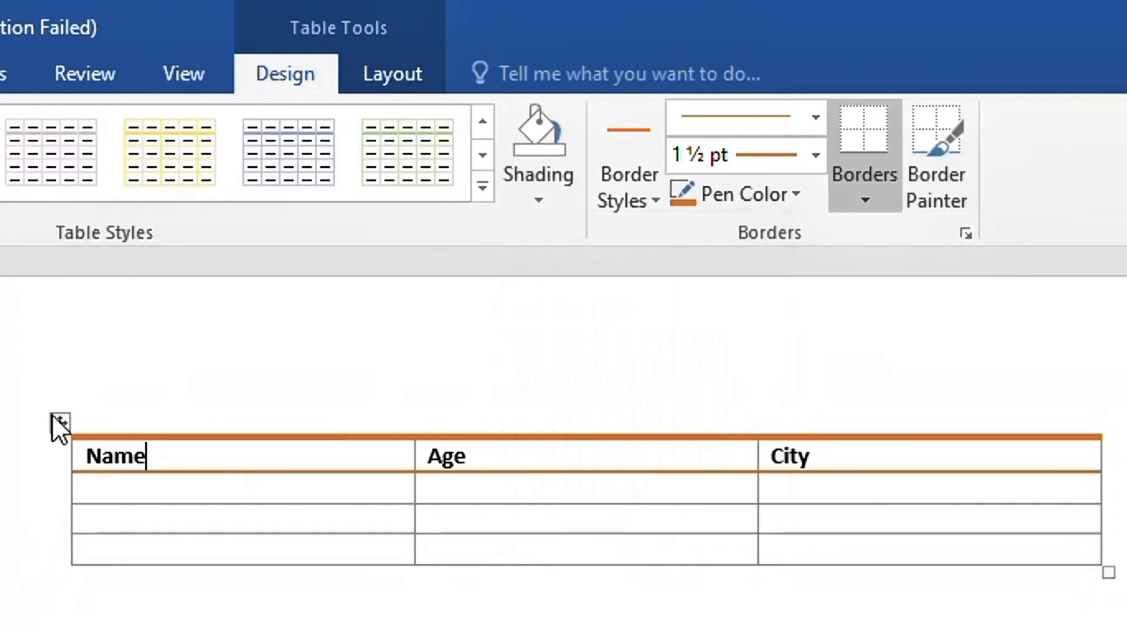
left_click(58, 421)
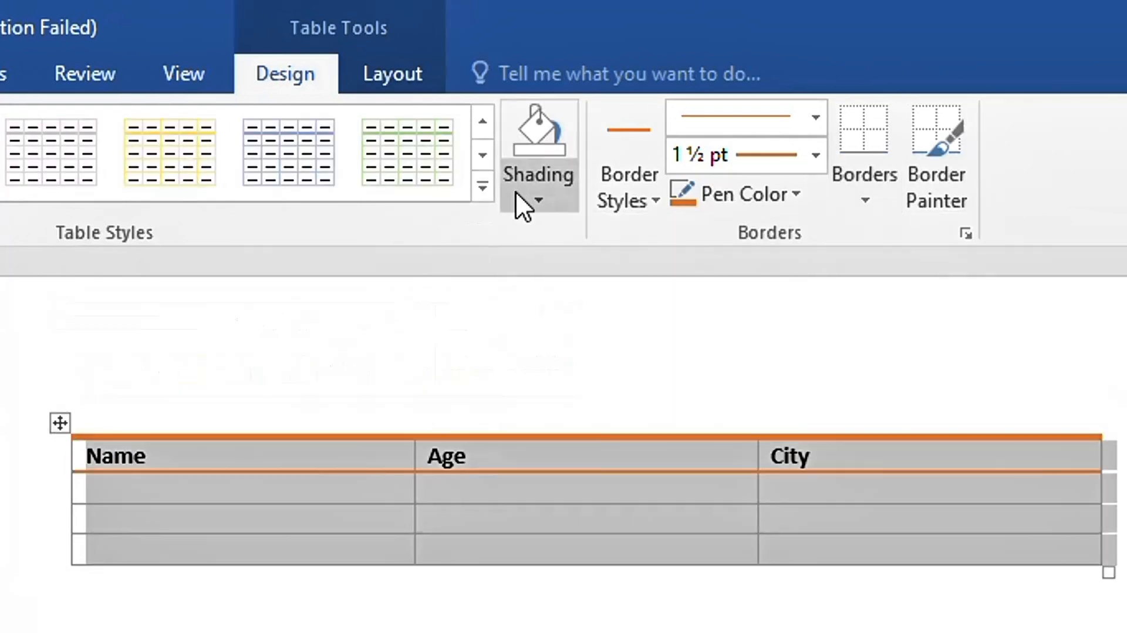
left_click(537, 187)
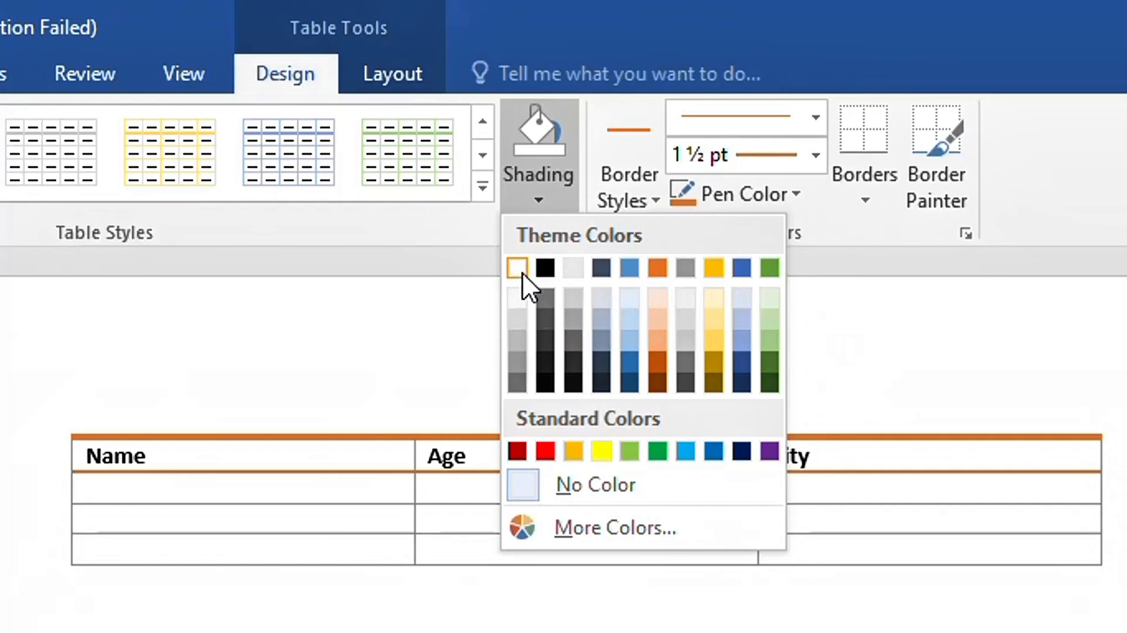
left_click(522, 273)
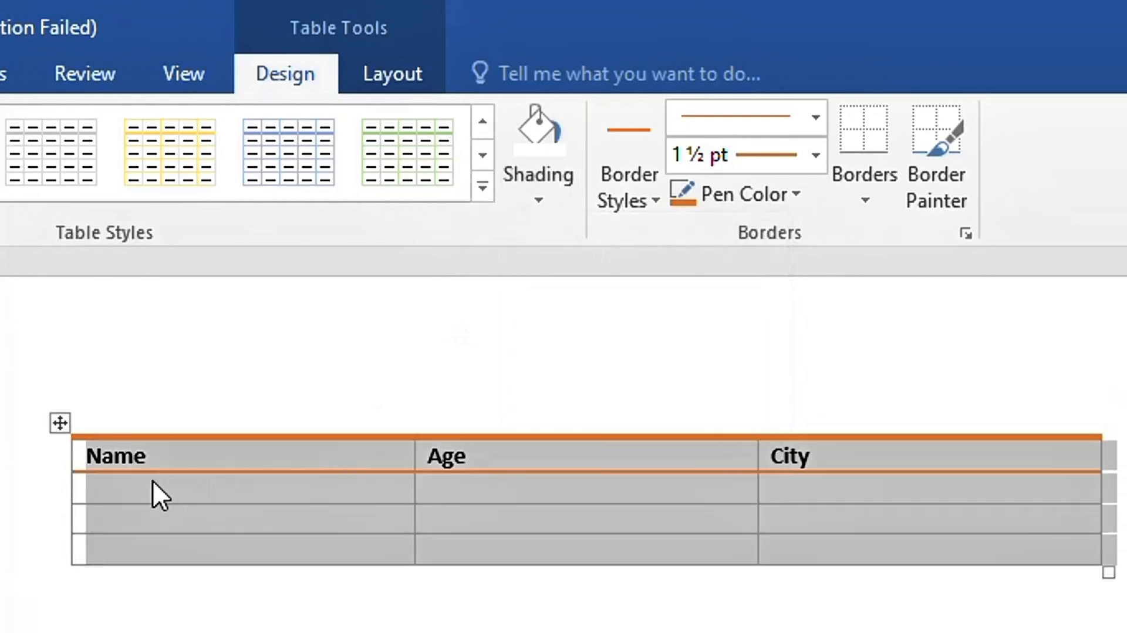
left_click(108, 482)
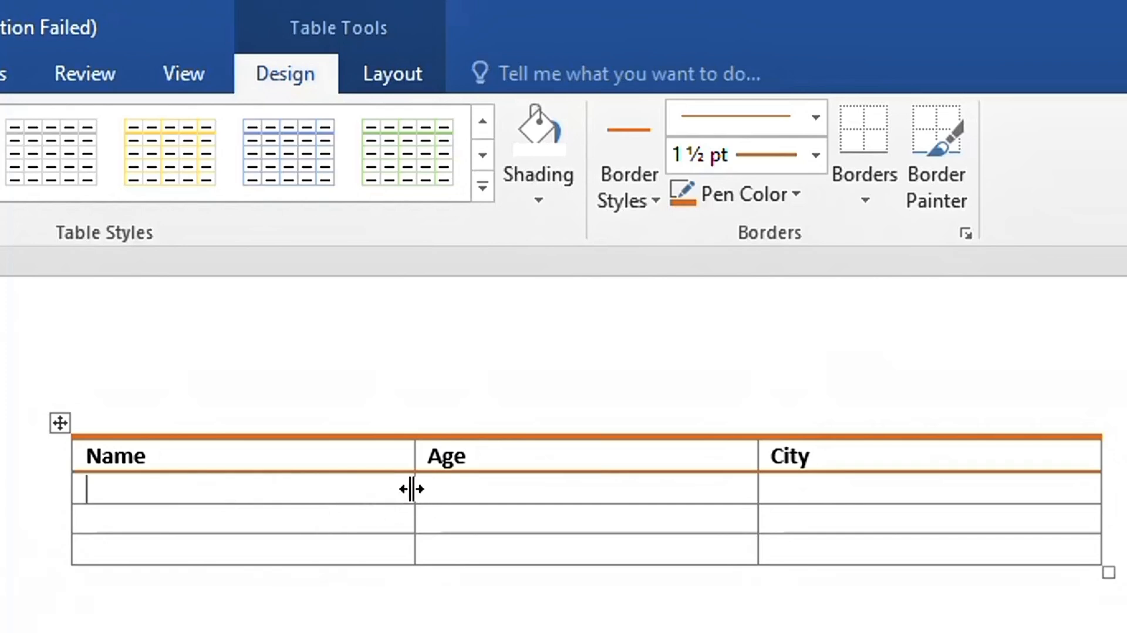
Drag the Name/Age border right to widen Name, and drag the first data row taller
left_click_drag(407, 488, 553, 555)
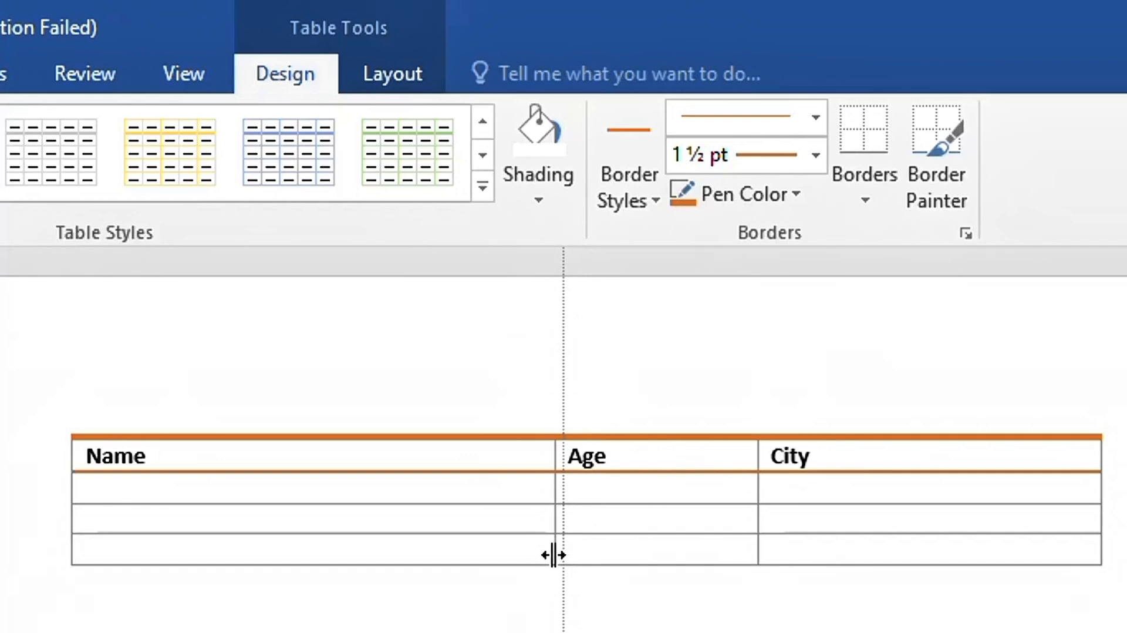
left_click_drag(553, 555, 549, 554)
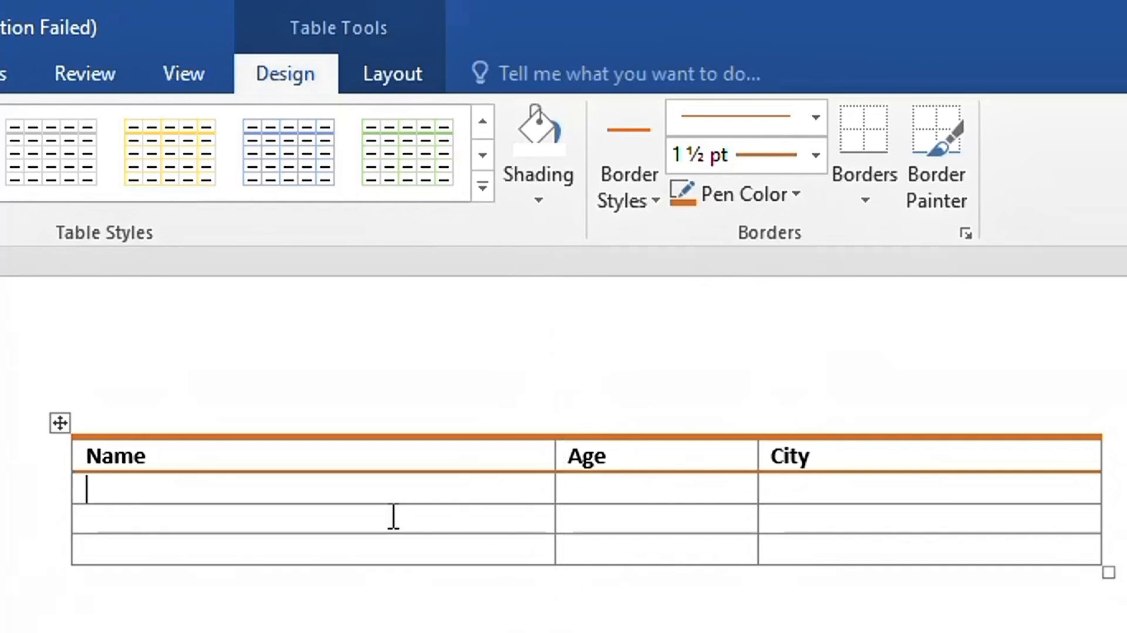
mouse_move(304, 505)
left_mouse_down()
mouse_move(307, 615)
mouse_move(307, 519)
left_mouse_up()
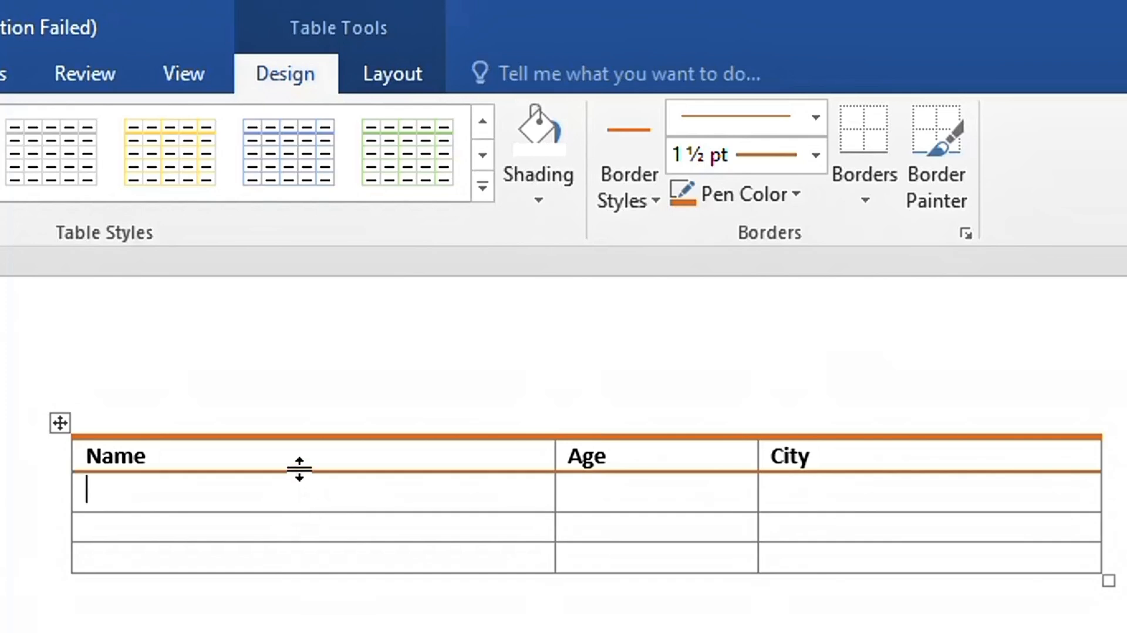
right_click(299, 499)
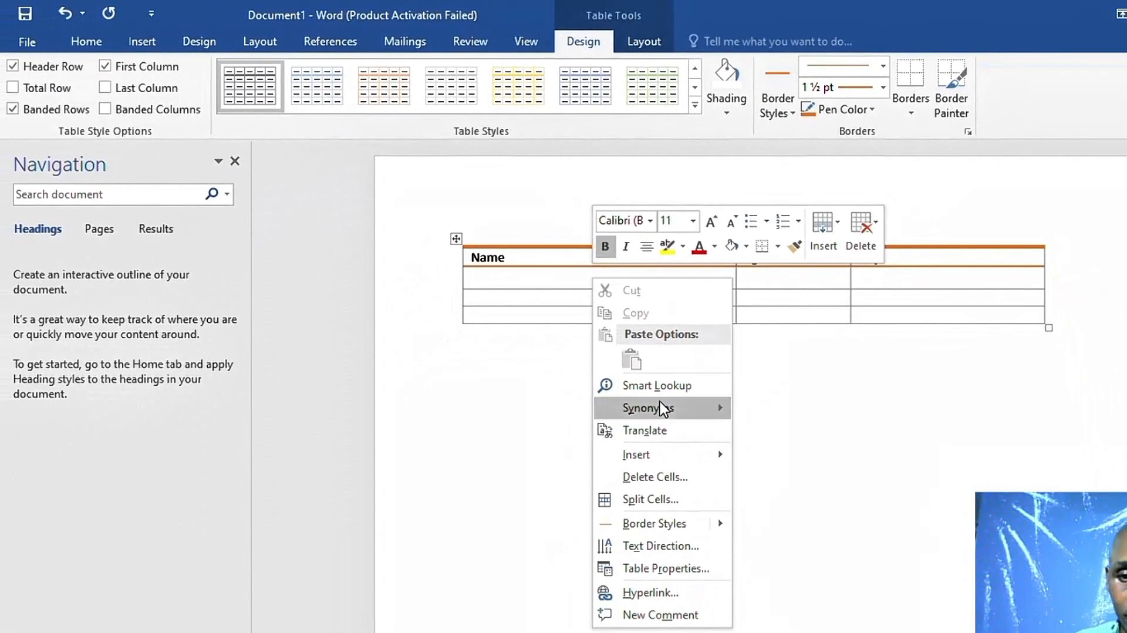
Insert a new row below the second row and a new column right of Name
mouse_move(696, 460)
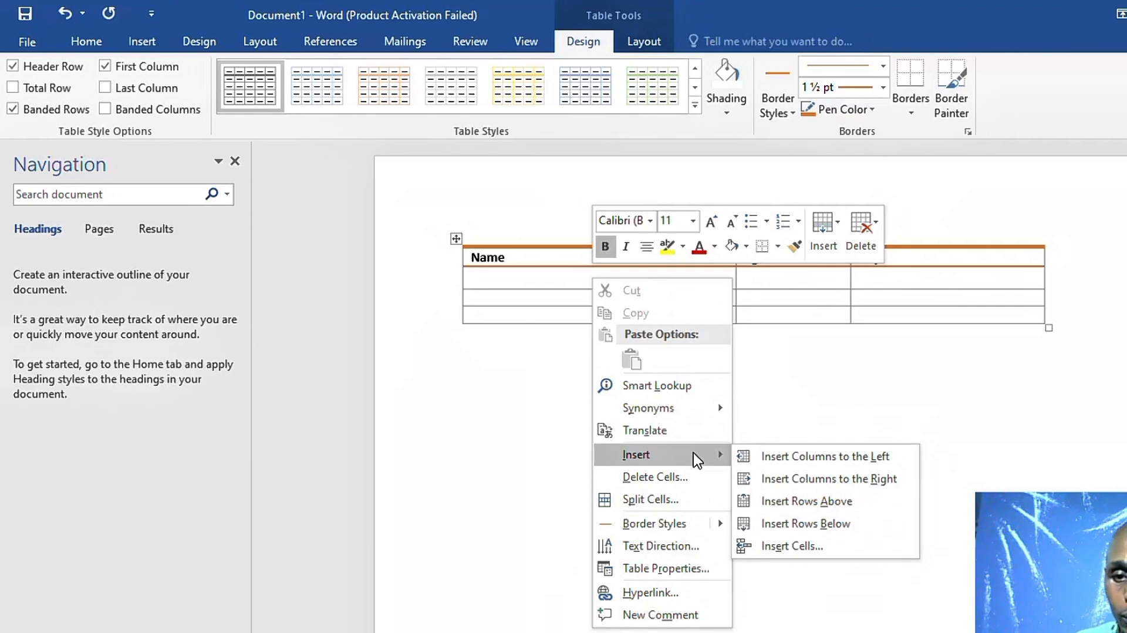
left_click(811, 531)
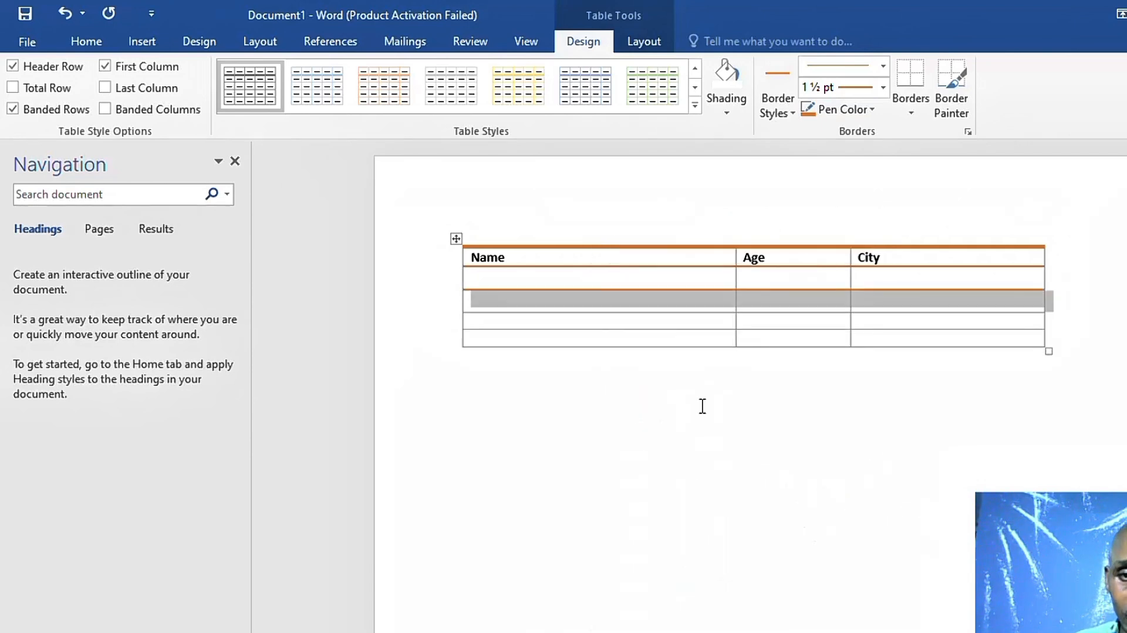
left_click(591, 309)
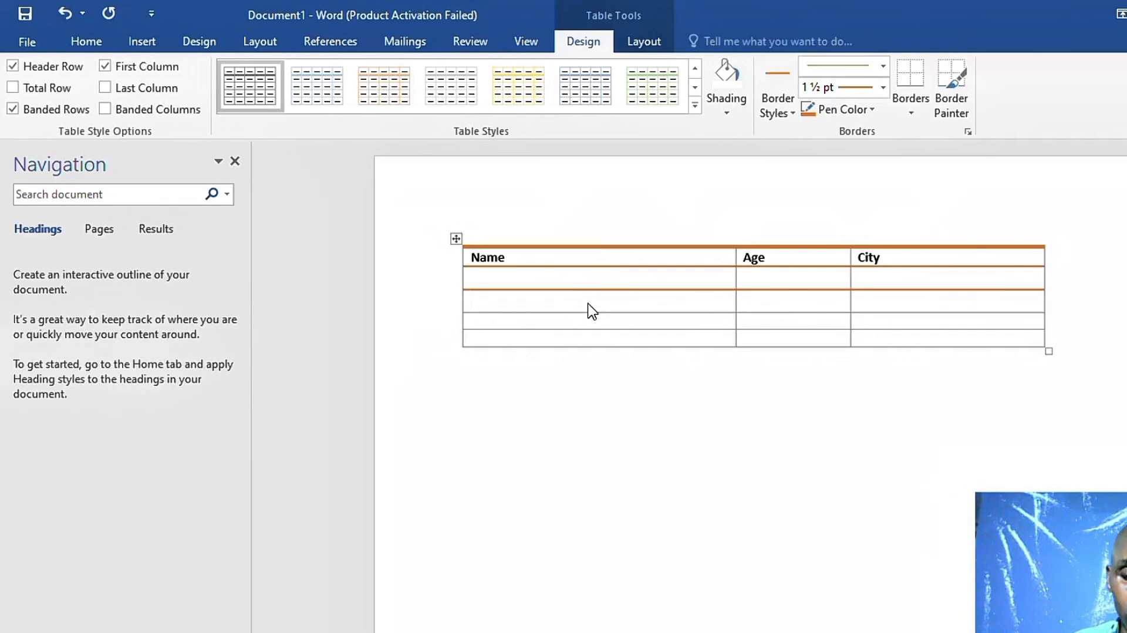
right_click(633, 274)
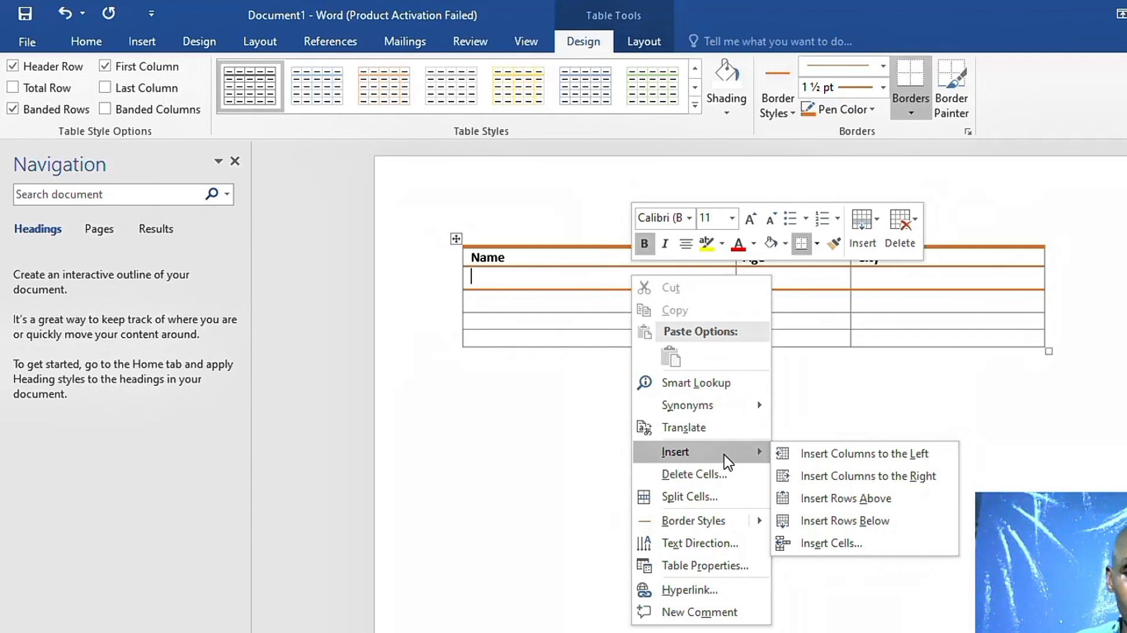
left_click(847, 474)
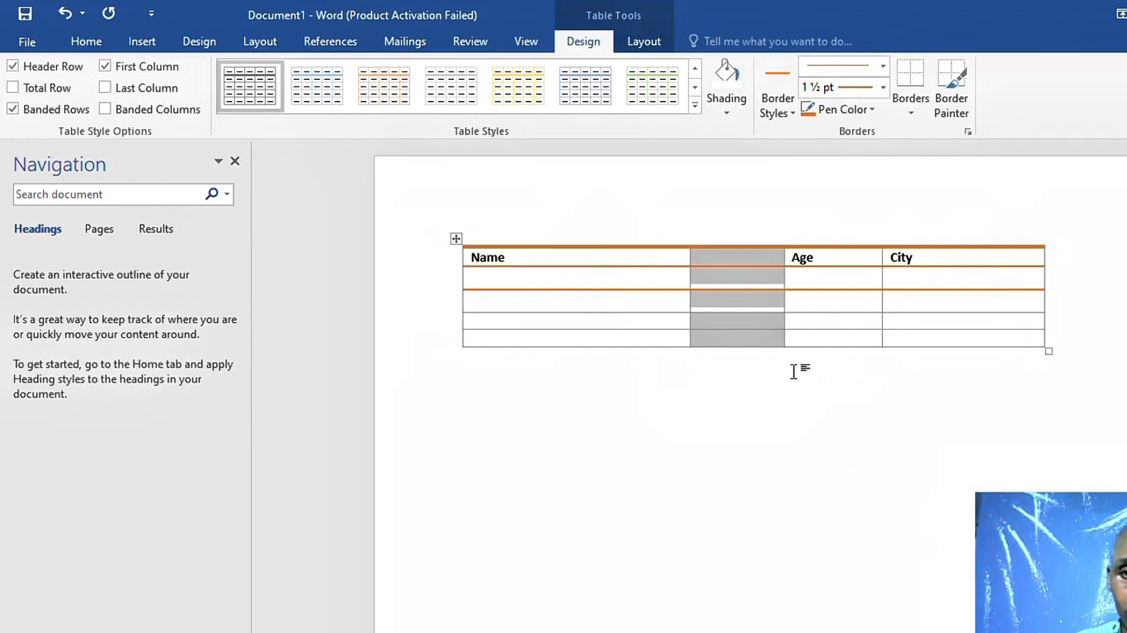
Type Class in the new second column's header cell
left_click(737, 263)
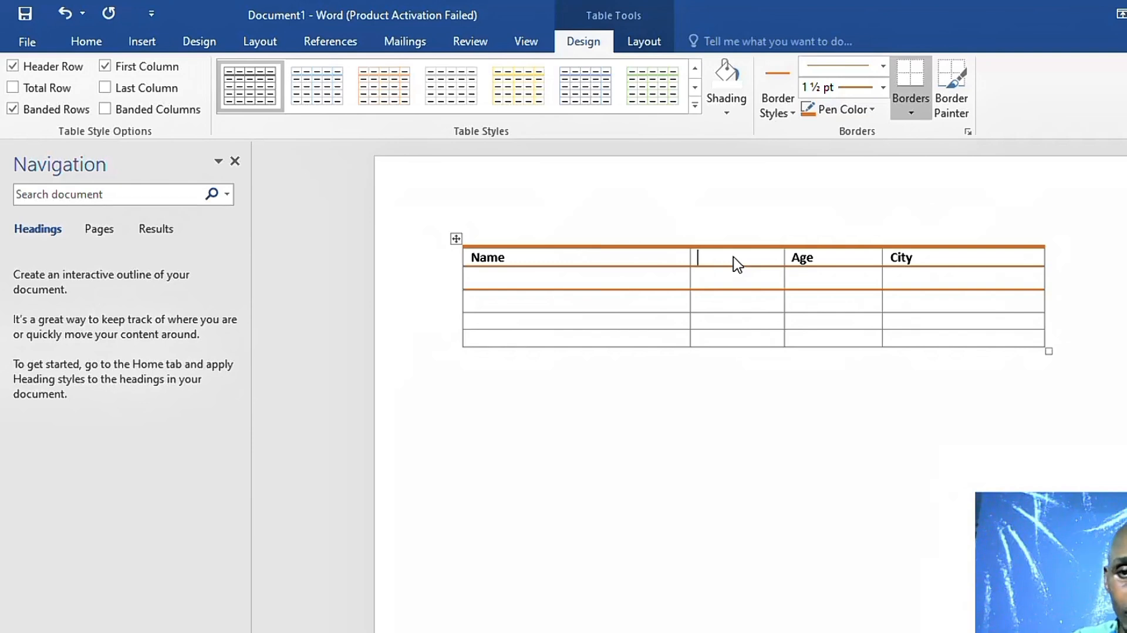
type("Class")
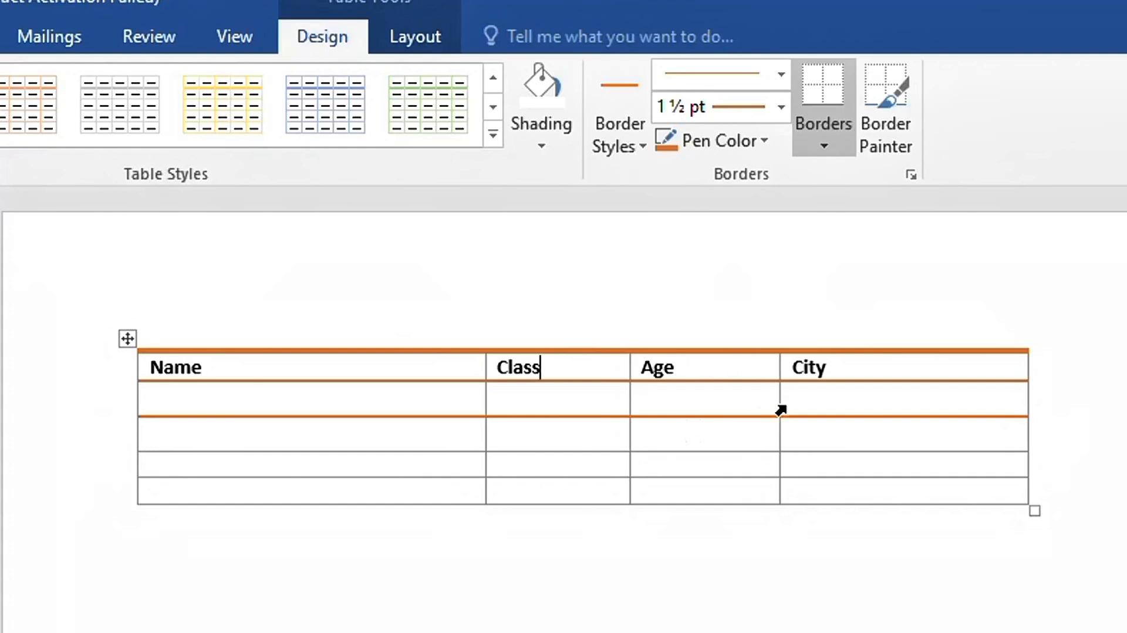
Enter the first student's full name in the first data row's Name cell
left_click(329, 404)
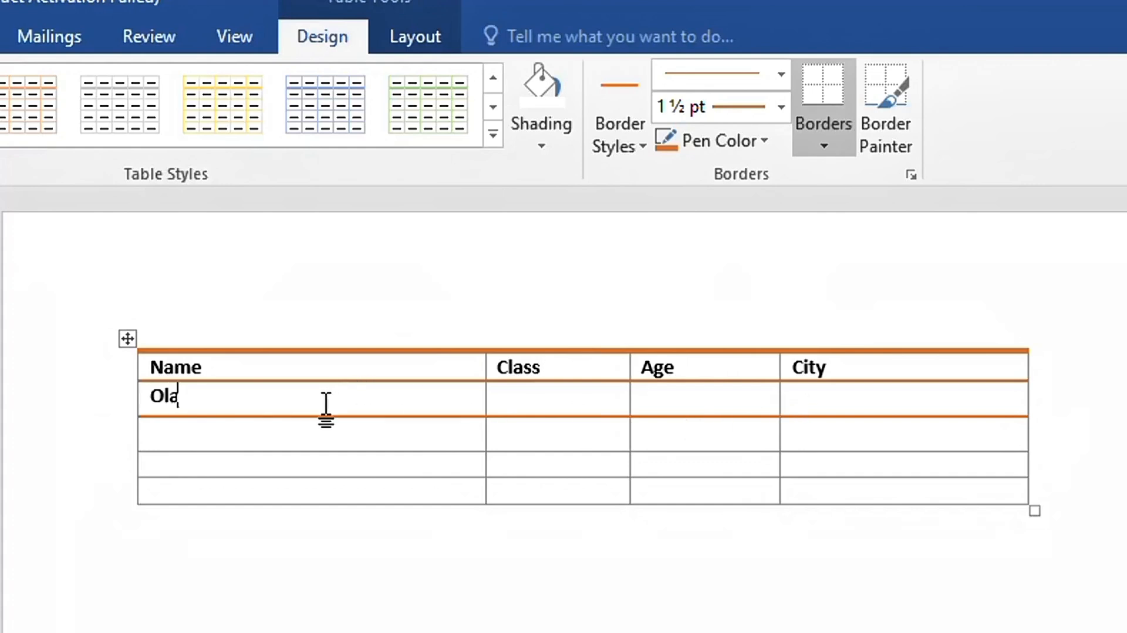
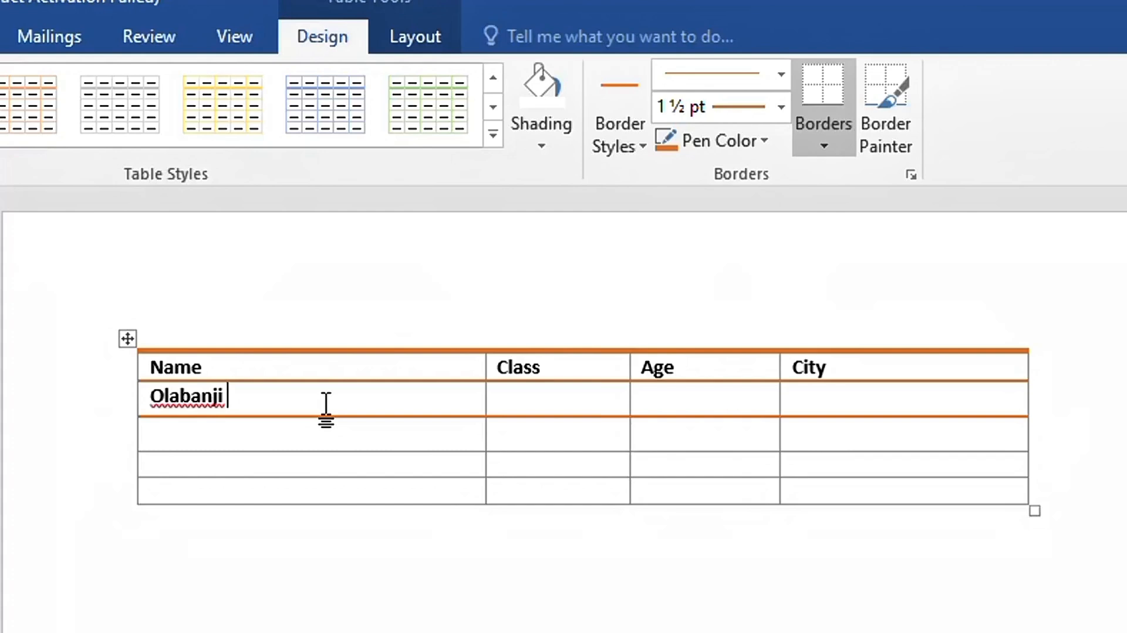
key("BackSpace")
key("BackSpace")
key("BackSpace")
key("BackSpace")
key("BackSpace")
key("BackSpace")
key("BackSpace")
key("BackSpace")
key("BackSpace")
key("BackSpace")
key("BackSpace")
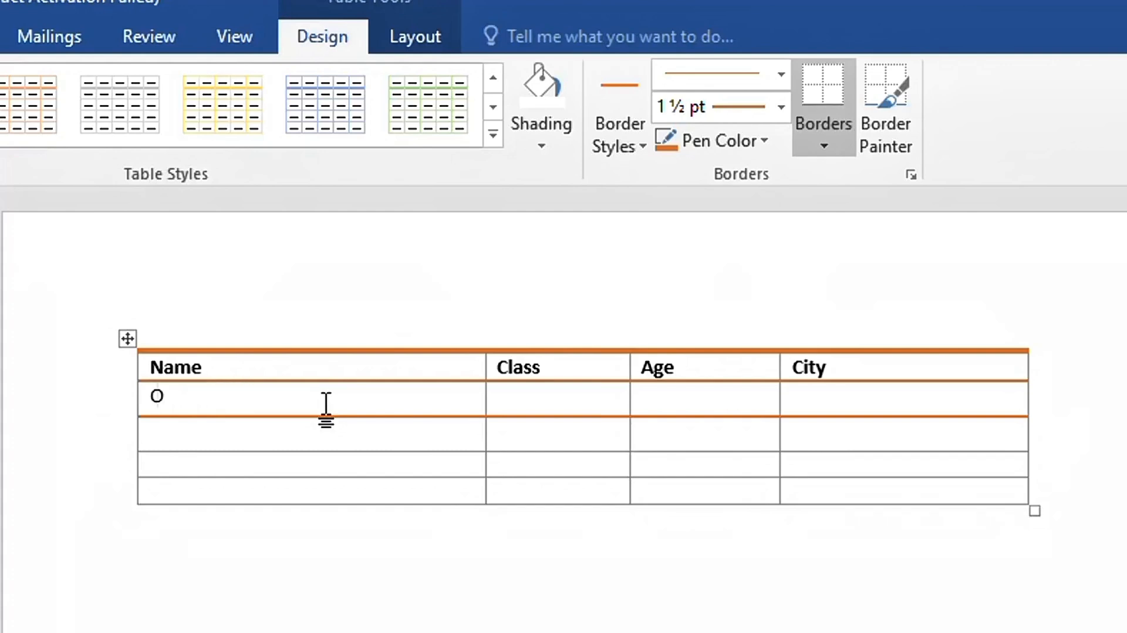
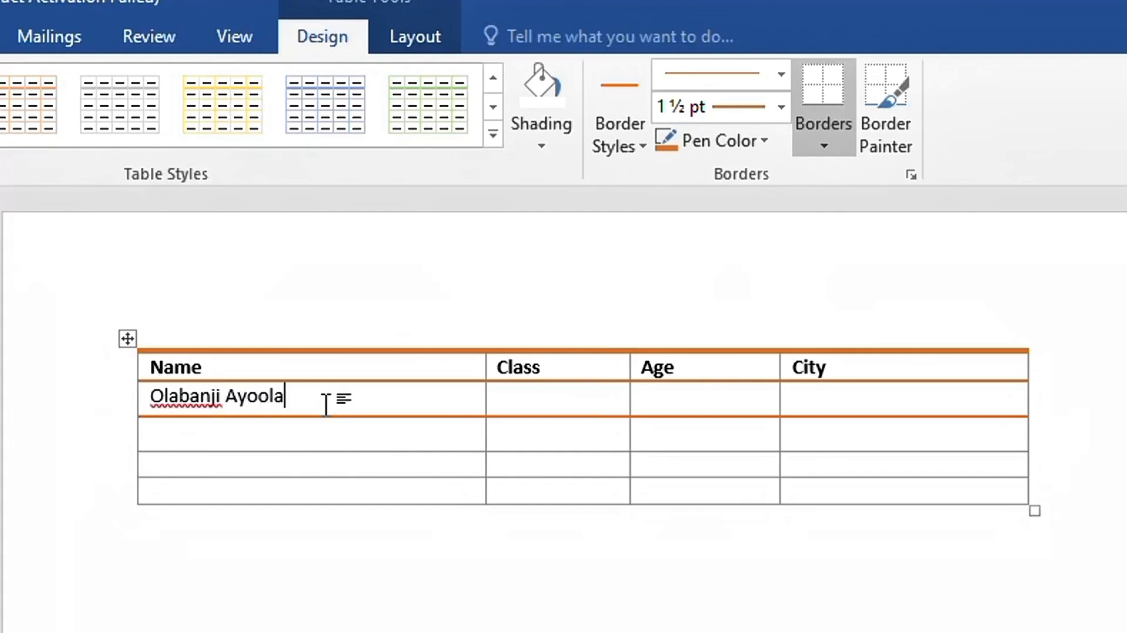
key("Tab")
Fill that row's Class, Age and City cells with SSS1, 20 and Agege, Lagos
type("SSS1")
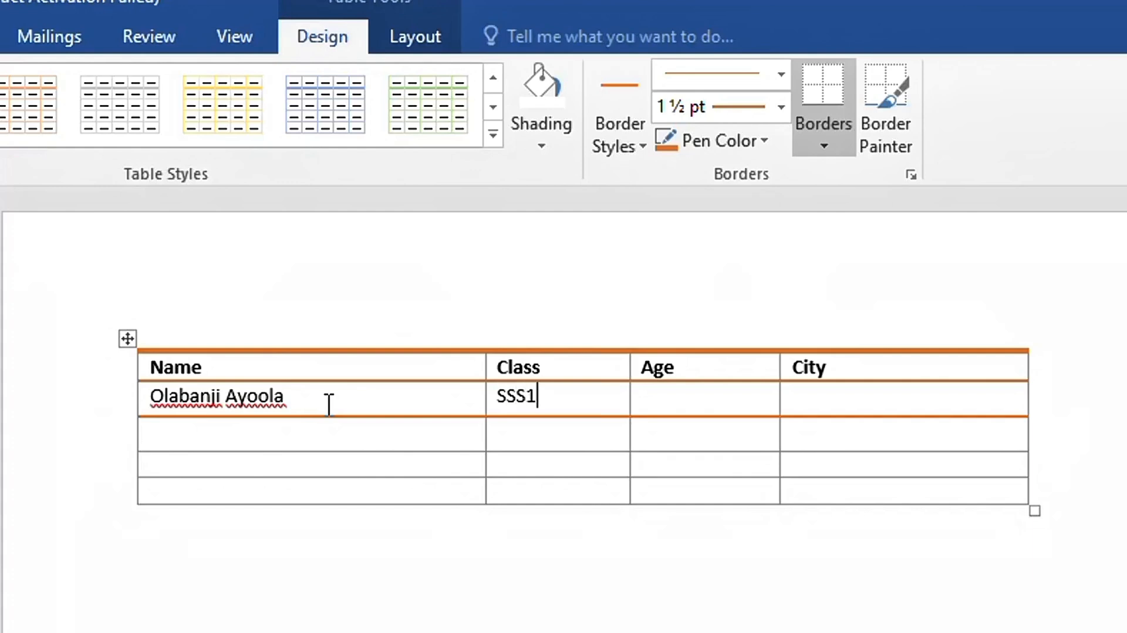
key("Tab")
type("20")
key("Tab")
type("L")
key("BackSpace")
type("AGEG")
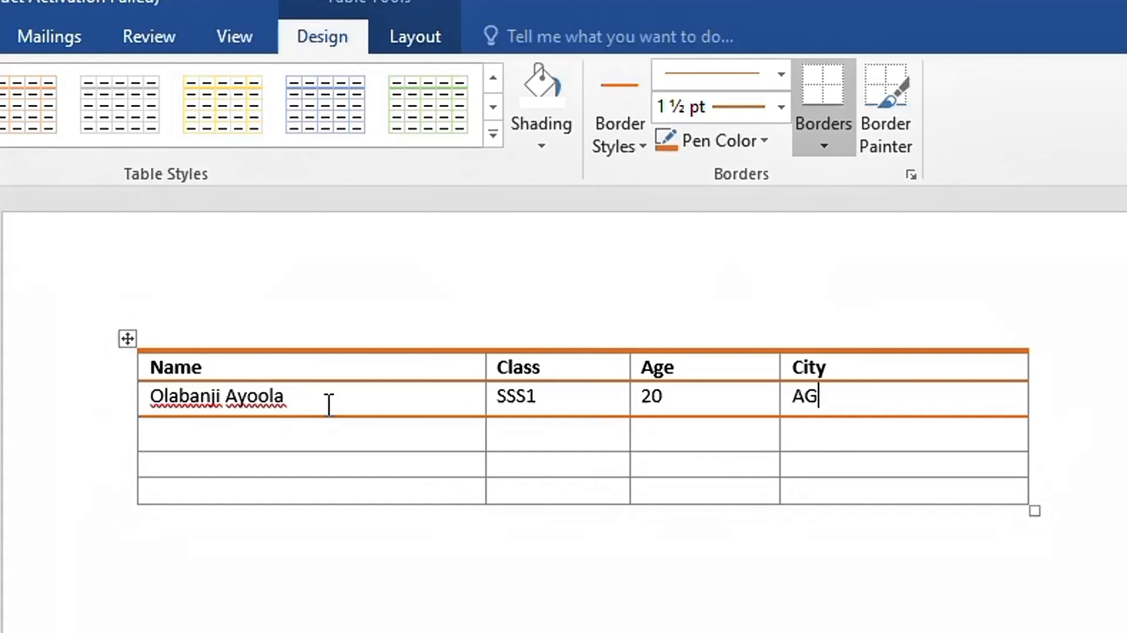
key("BackSpace")
key("BackSpace")
key("BackSpace")
type("gege, Lagos")
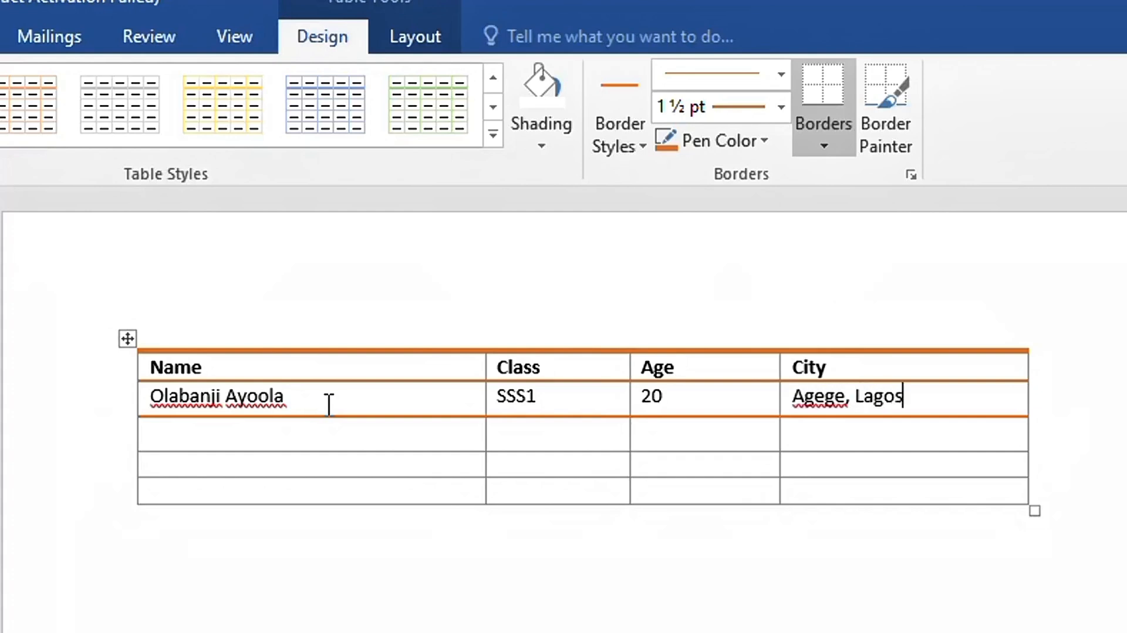
key("Tab")
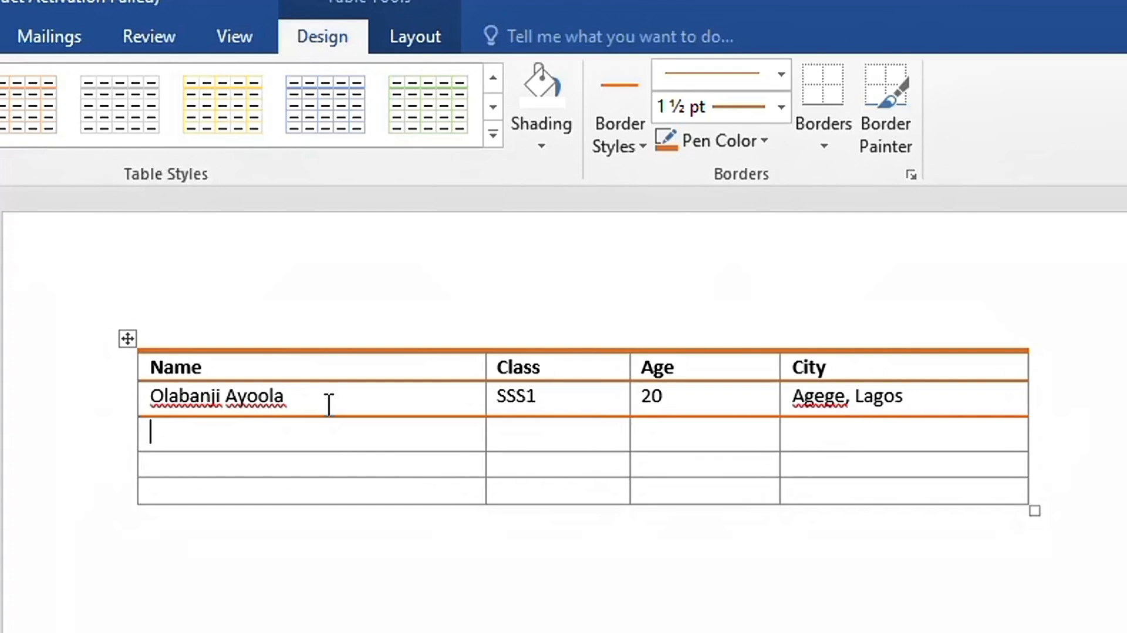
Fill the second student row with the student's name, class SSS2 and age 18
type("Wave")
key("BackSpace")
key("BackSpace")
key("BackSpace")
key("BackSpace")
key("ctrl+b")
type("Waves Of glory")
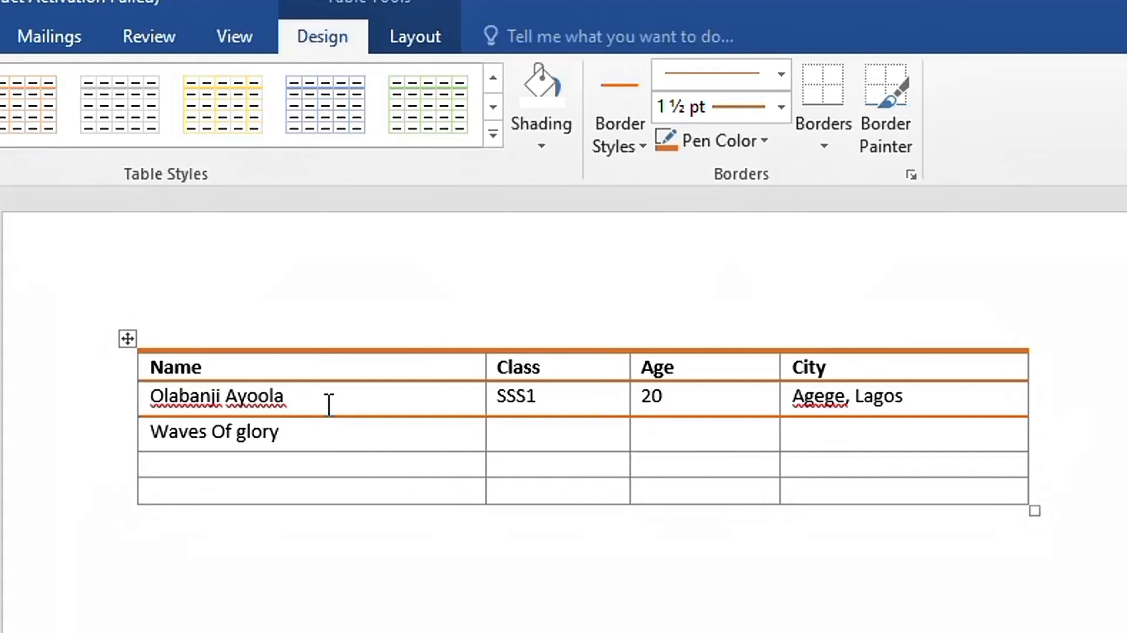
type("s")
key("BackSpace")
type("SSS2")
key("Tab")
type("18")
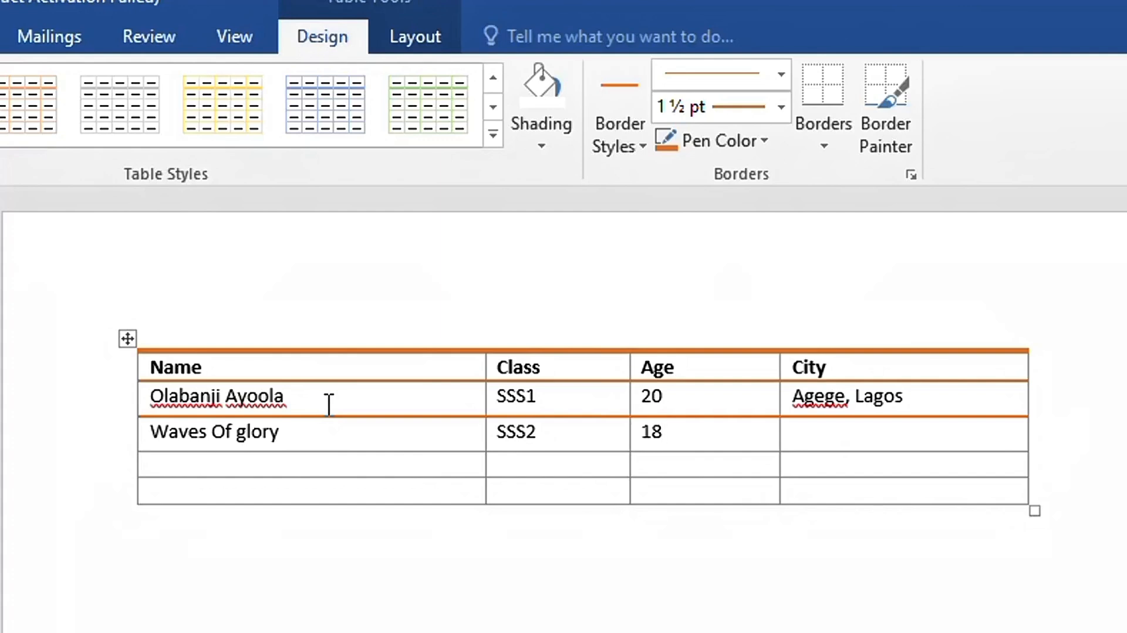
Select the Agege, Lagos cell together with the empty City cell beneath it
key("Tab")
key("Up")
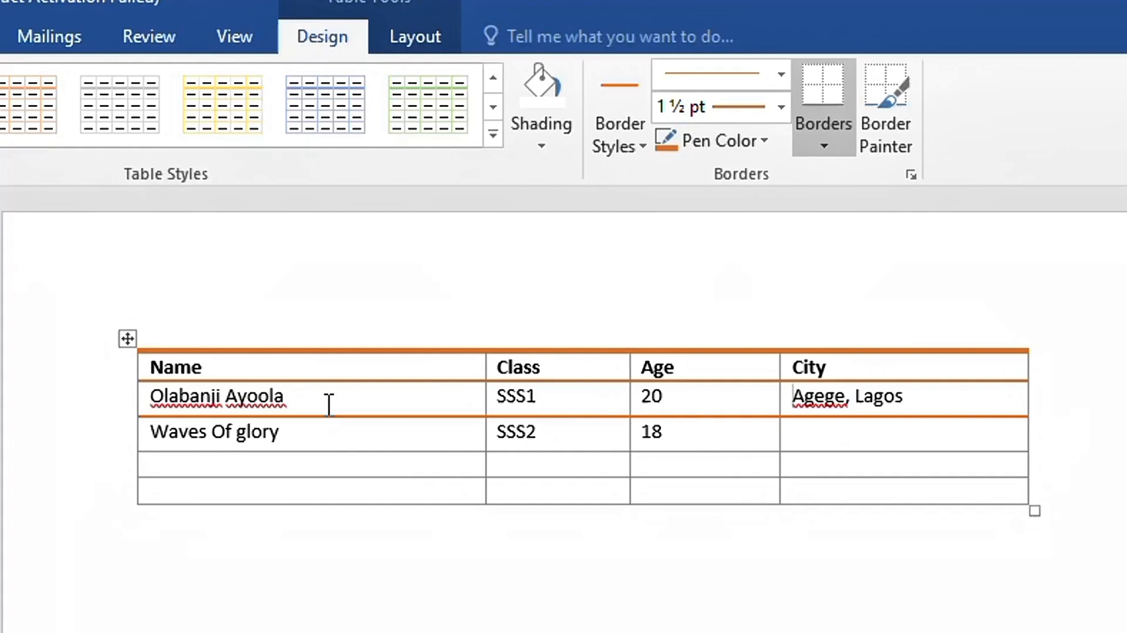
key("shift+Down")
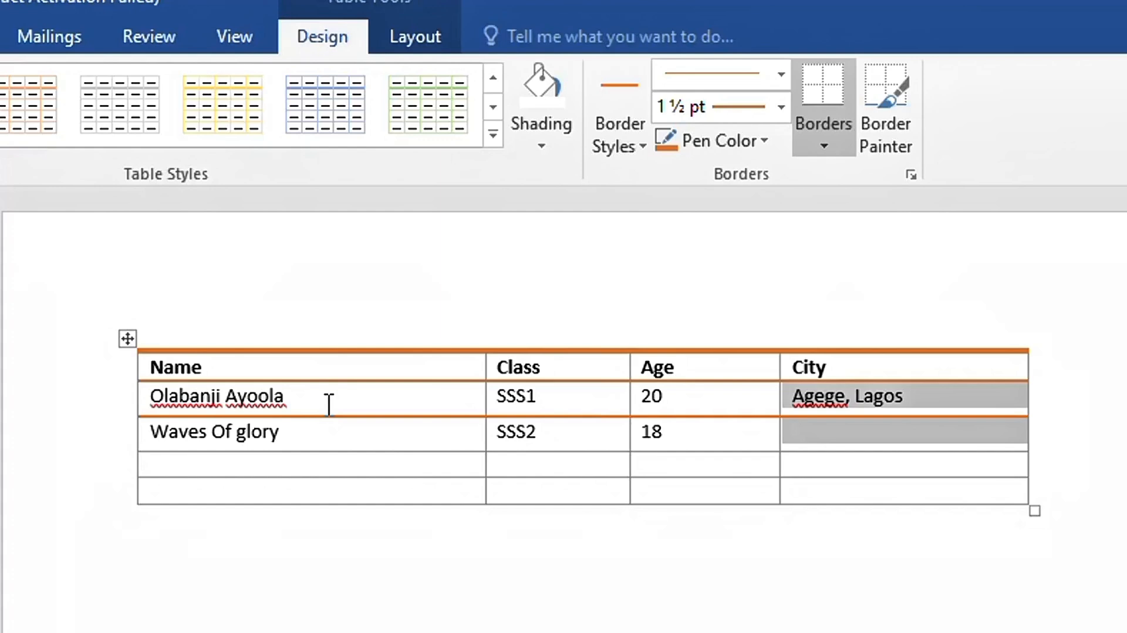
Merge the two selected City cells with Layout > Merge Cells so Agege, Lagos spans both rows
left_click(429, 47)
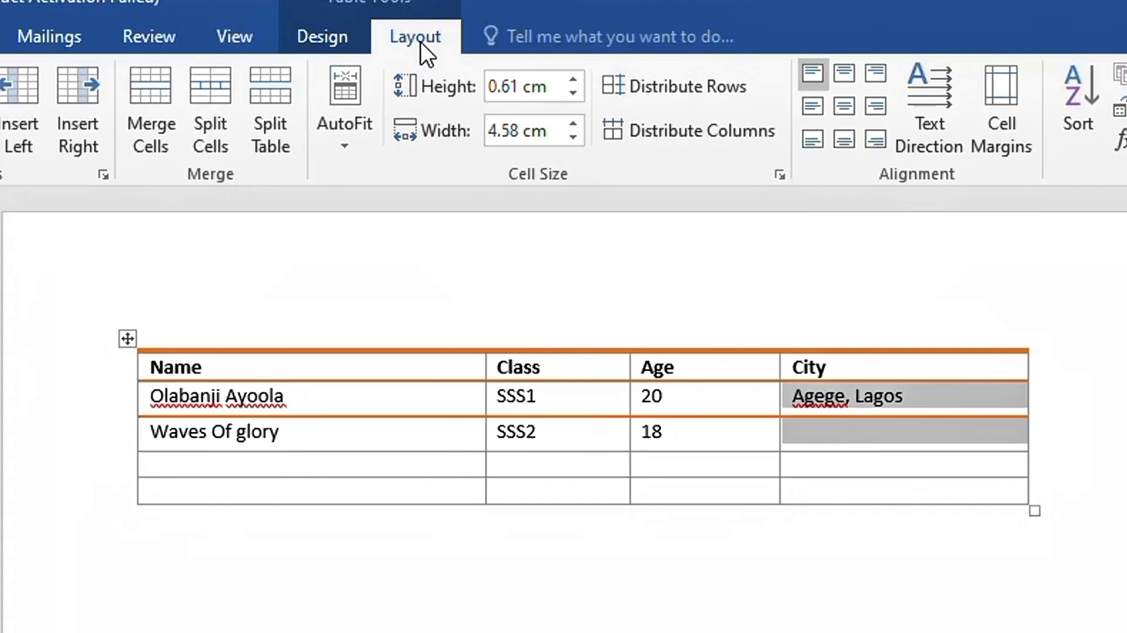
left_click(155, 133)
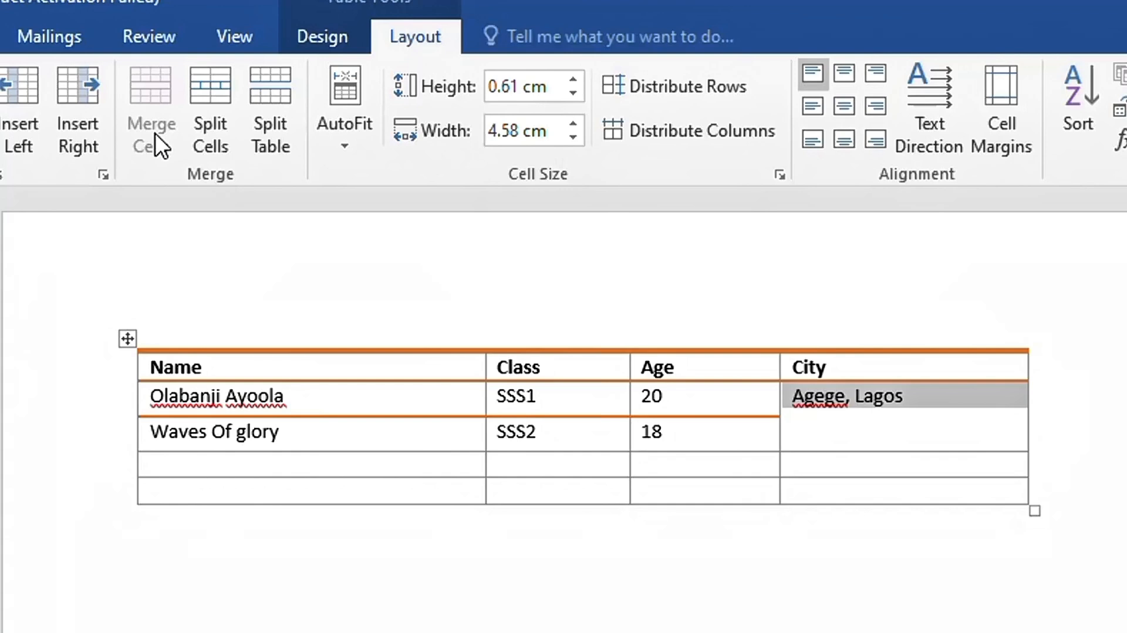
left_click(177, 470)
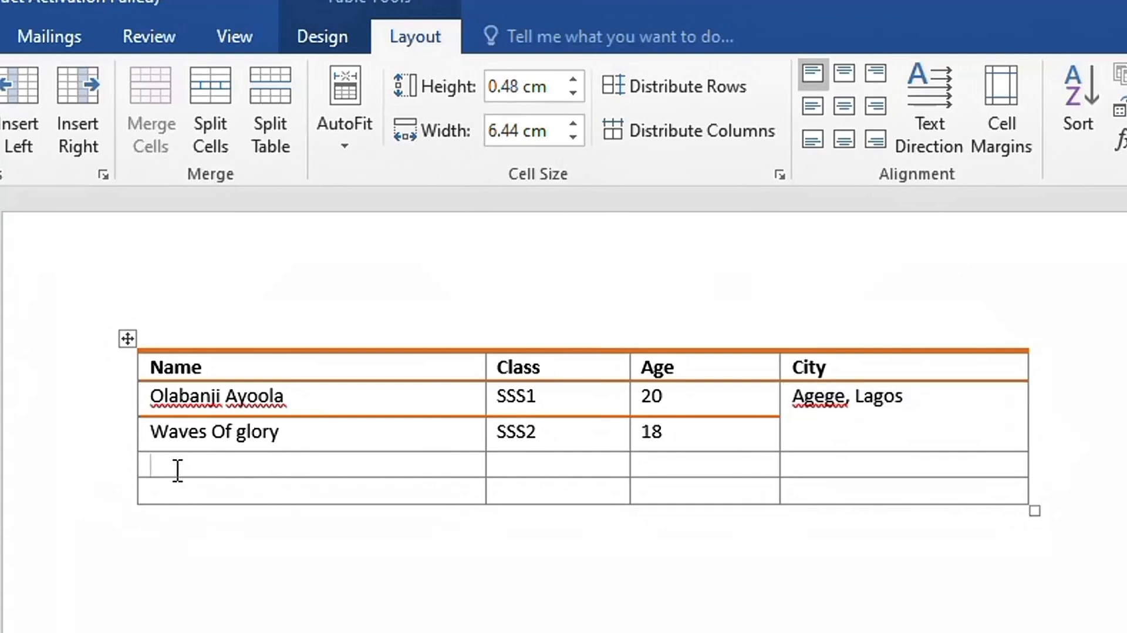
Fill the third row with a student's name, class SSS1, age 20 and city Oshodi, Lagos
type("Rebecca")
key("Tab")
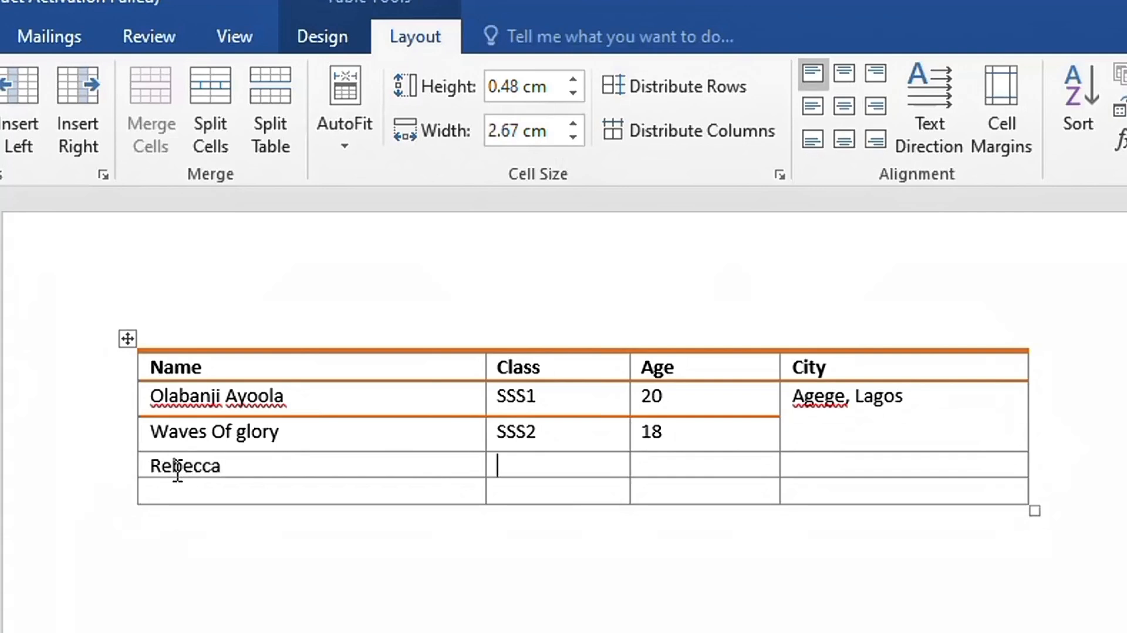
type("SSS1")
key("Tab")
type("20")
key("Tab")
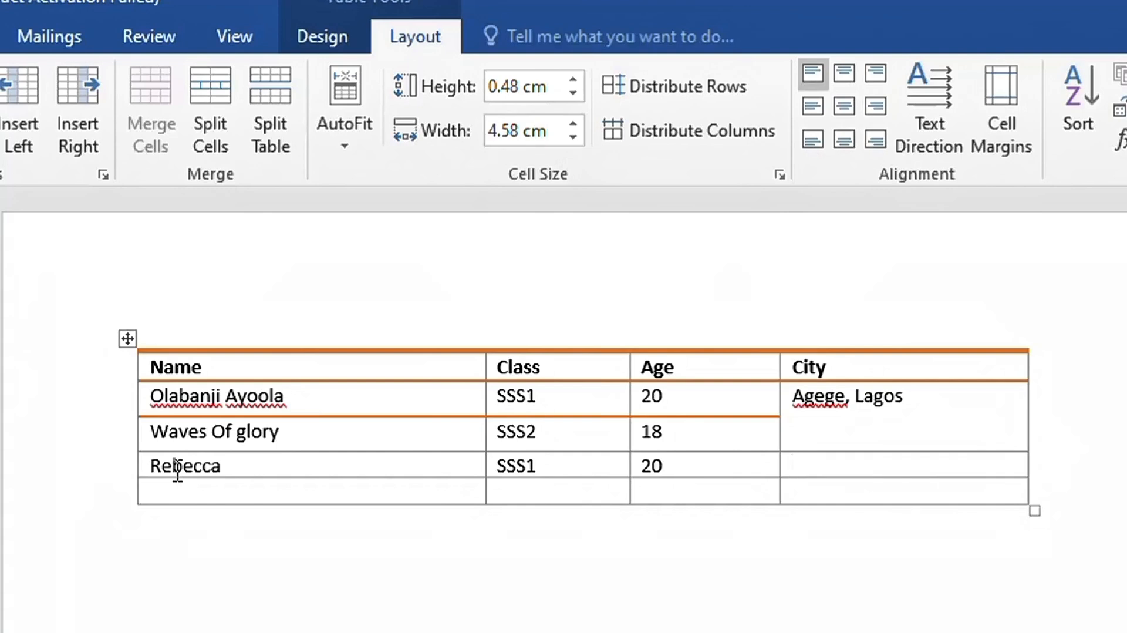
type("Oshodi, Lagos")
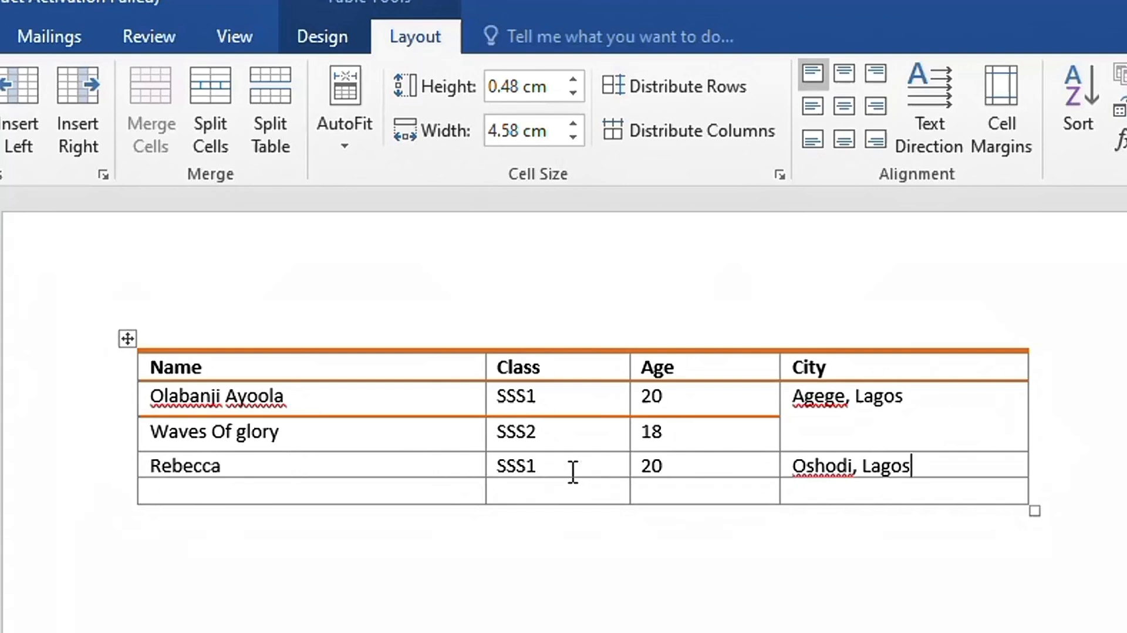
Append '&' and a second student's name to the row's Name cell
left_click(294, 470)
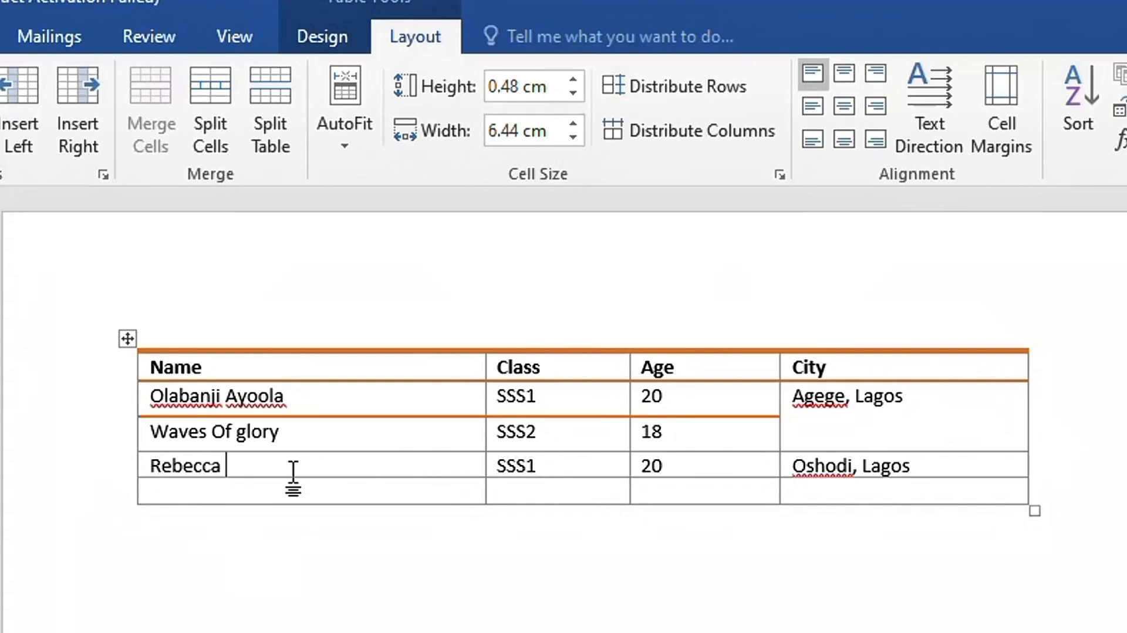
type("& Tayo")
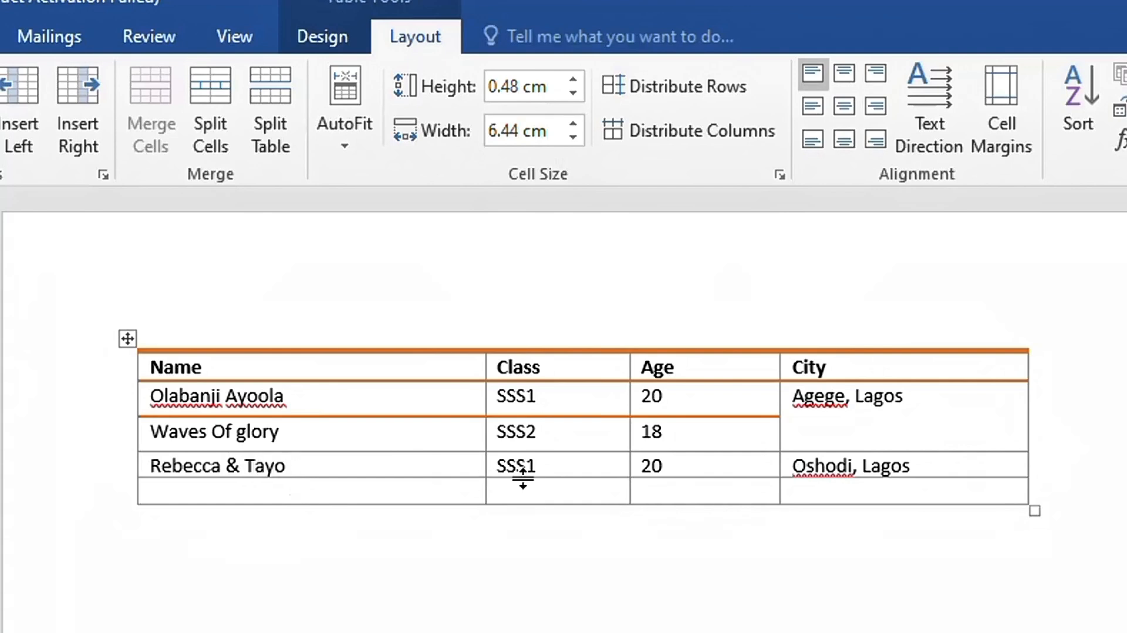
left_click(577, 466)
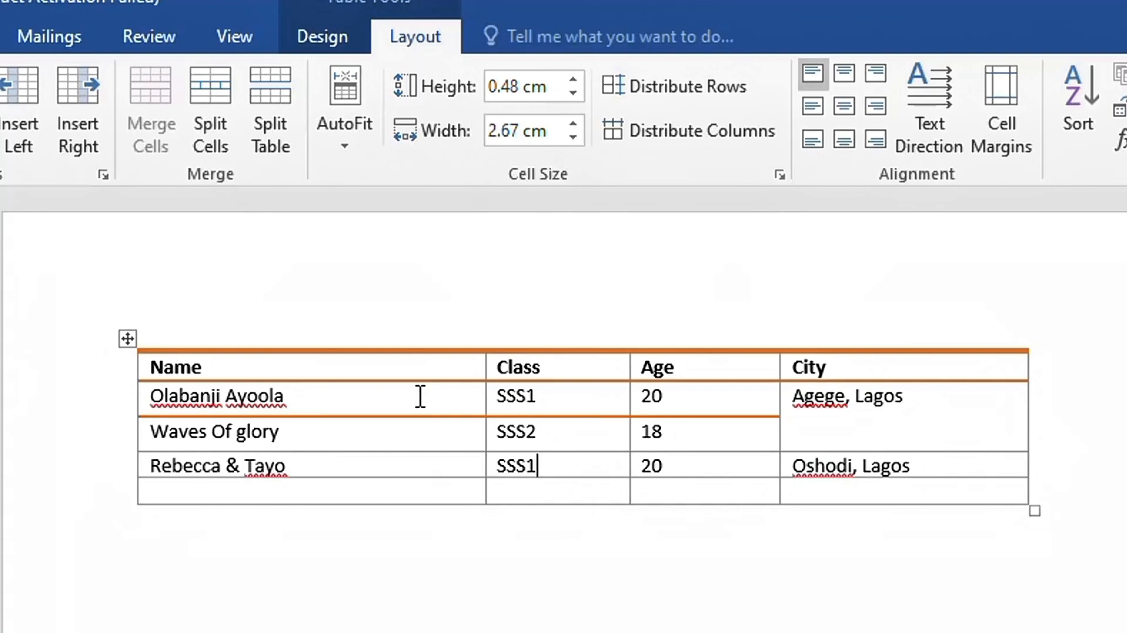
Split the SSS1 cell into 2 columns and 1 row, entering SSS2 in the new right-hand cell
left_click(222, 136)
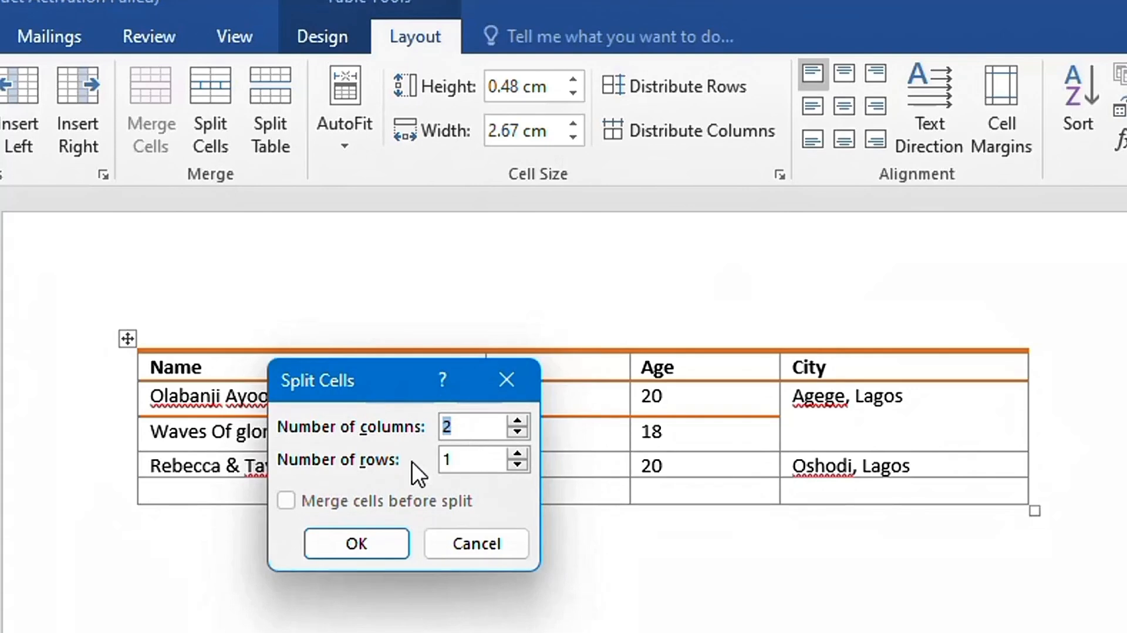
left_click(380, 547)
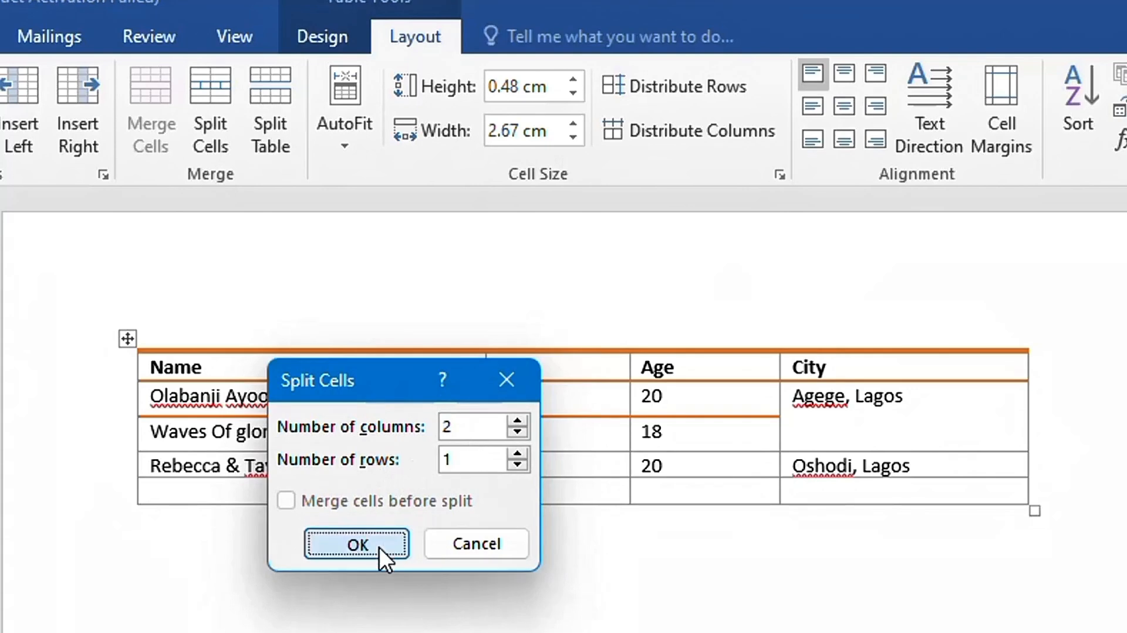
left_click(578, 469)
type("S")
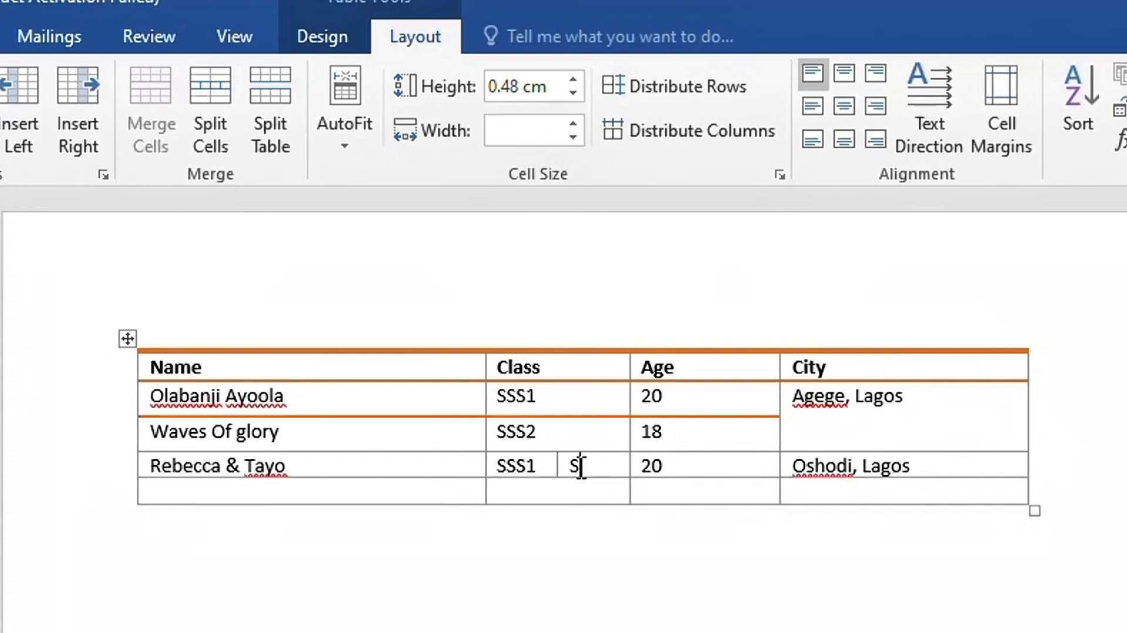
type("SS2")
Select the table and try AutoFit Contents, AutoFit Window and Fixed Column Width
left_click(128, 339)
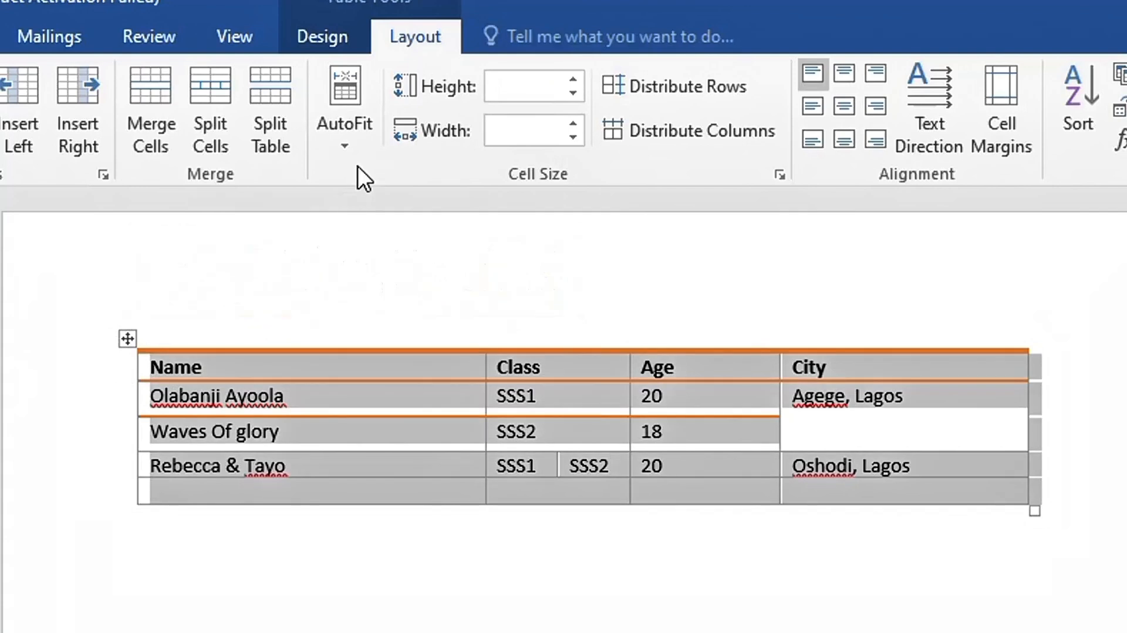
left_click(351, 143)
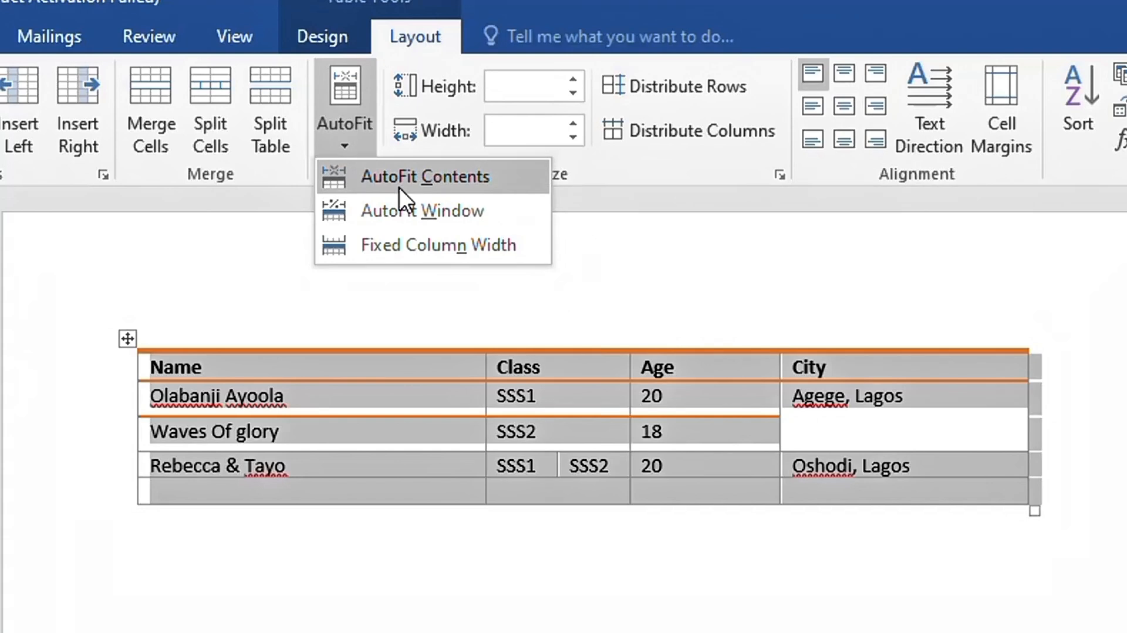
left_click(399, 187)
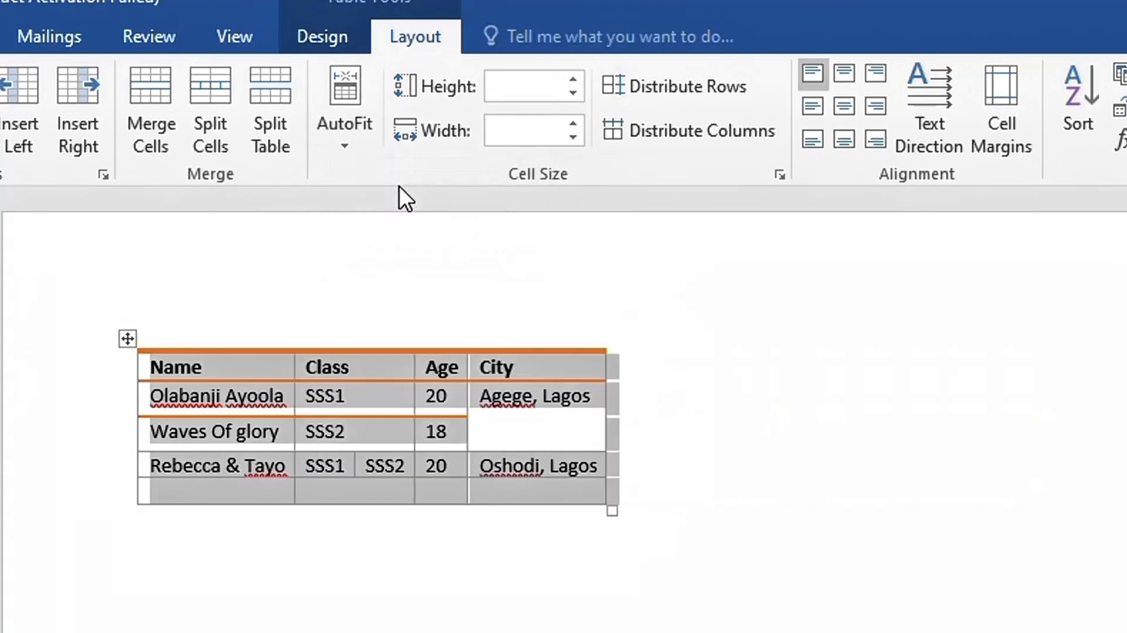
left_click(346, 147)
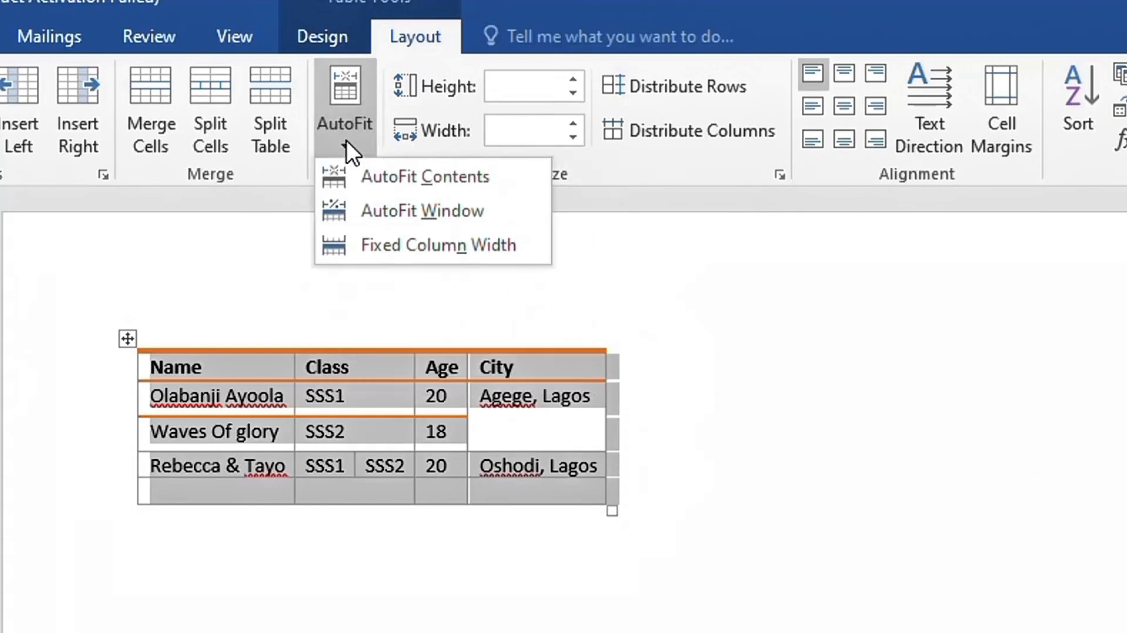
left_click(379, 210)
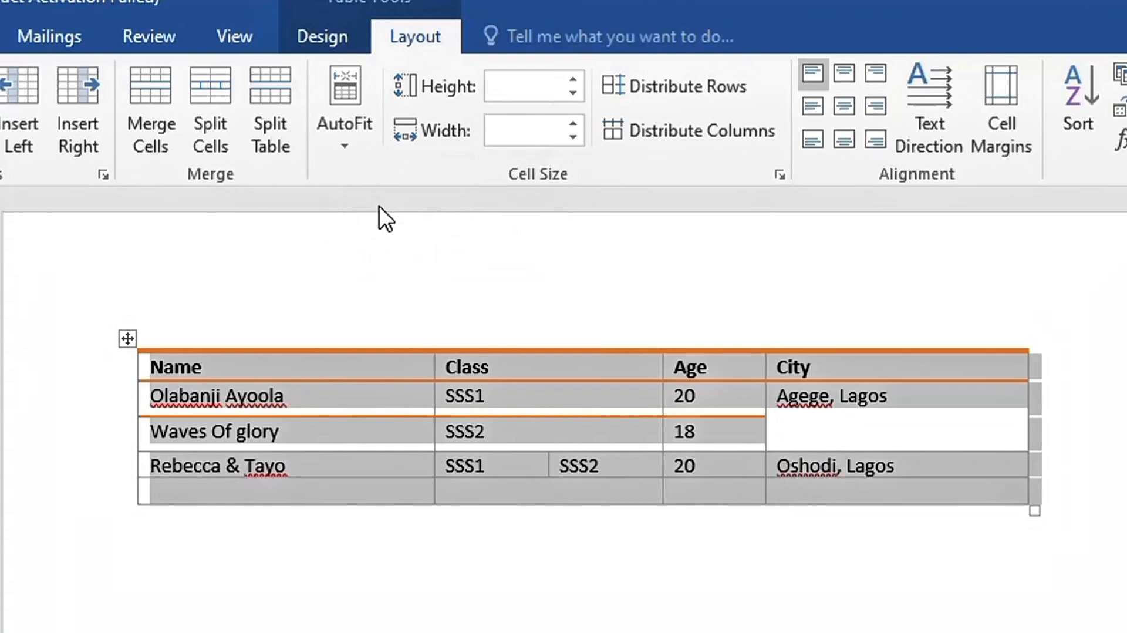
left_click(346, 147)
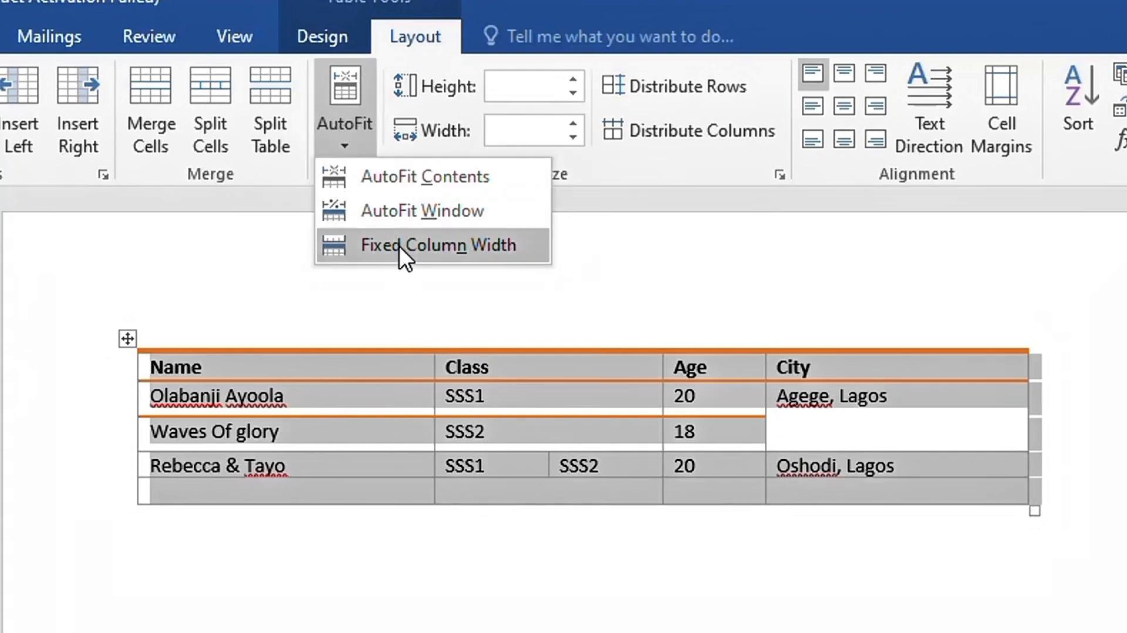
left_click(399, 245)
Retry AutoFit Contents and Fixed Column Width, finishing with AutoFit Window
left_click(346, 147)
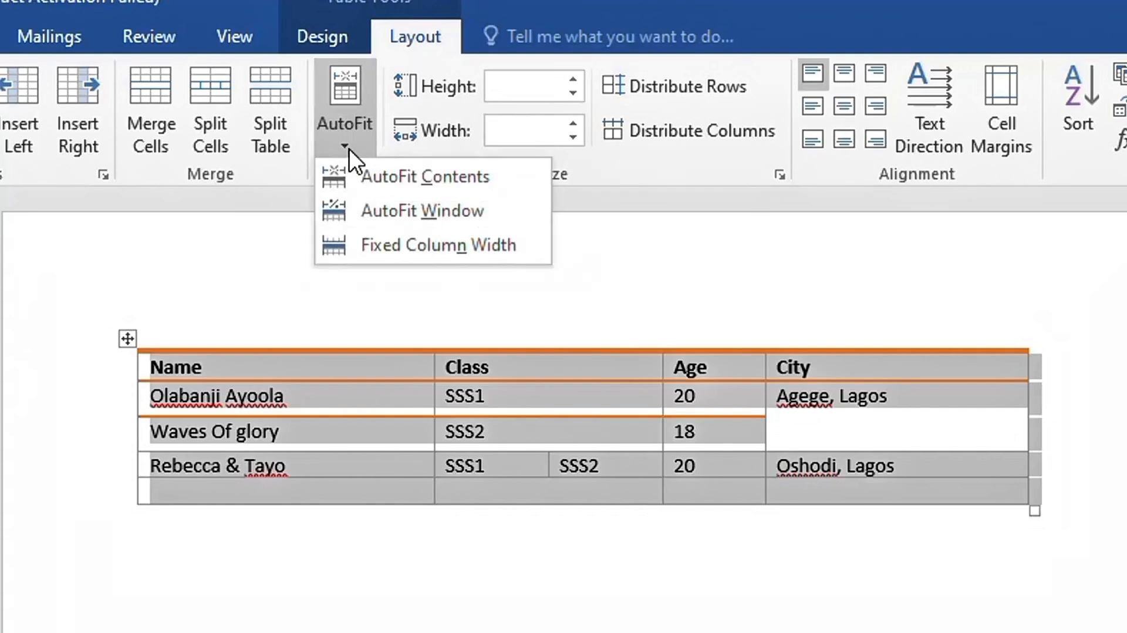
left_click(378, 184)
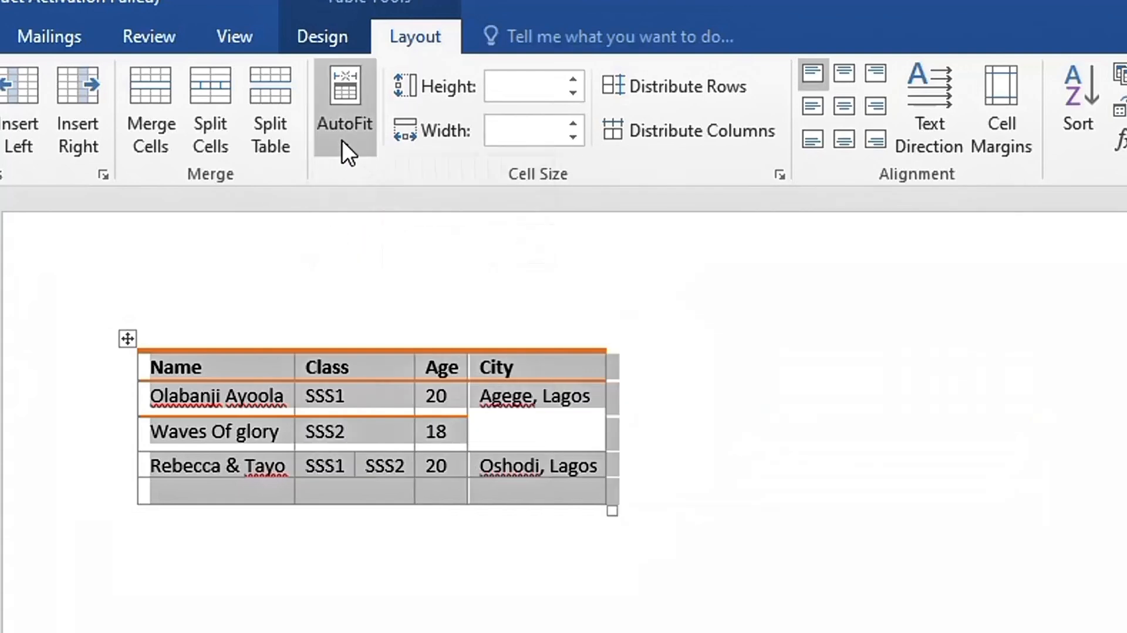
left_click(341, 140)
left_click(387, 245)
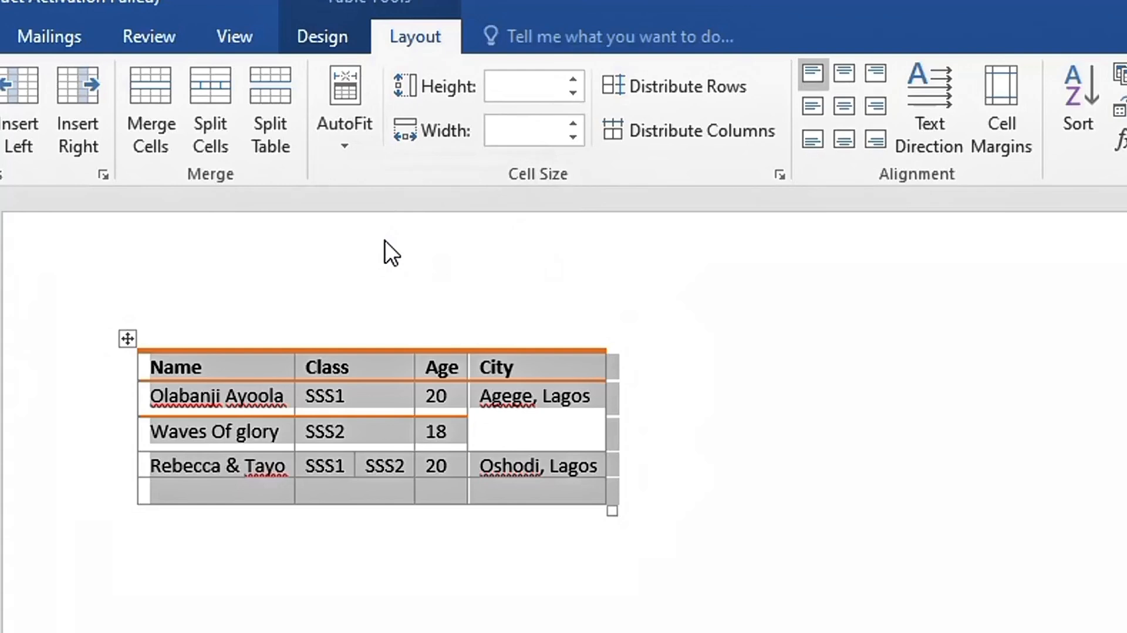
left_click(350, 151)
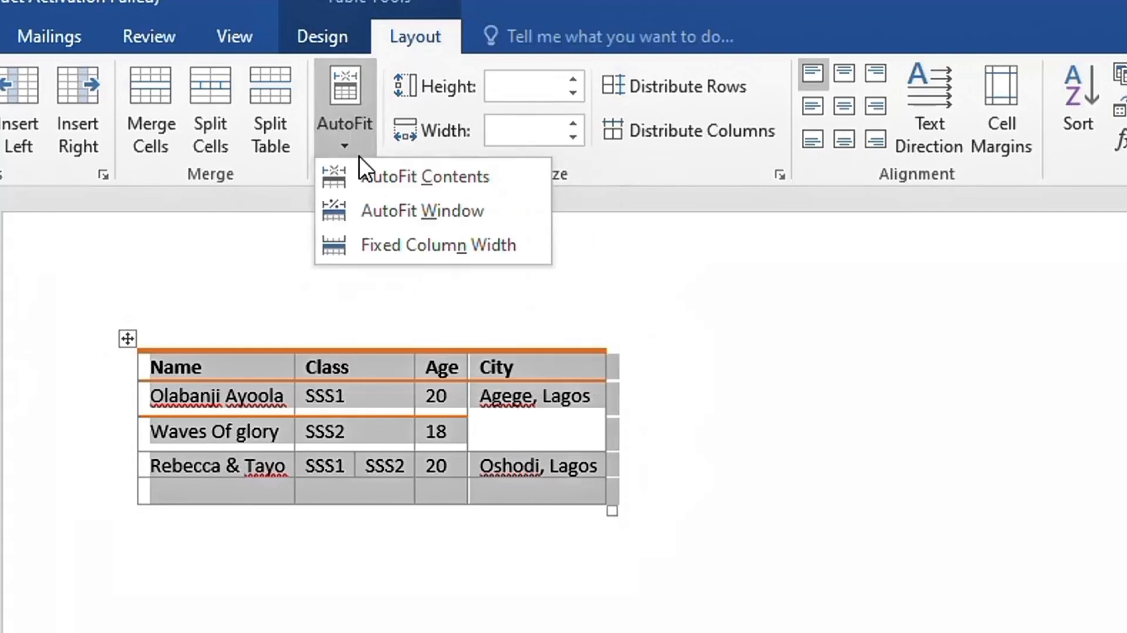
left_click(403, 203)
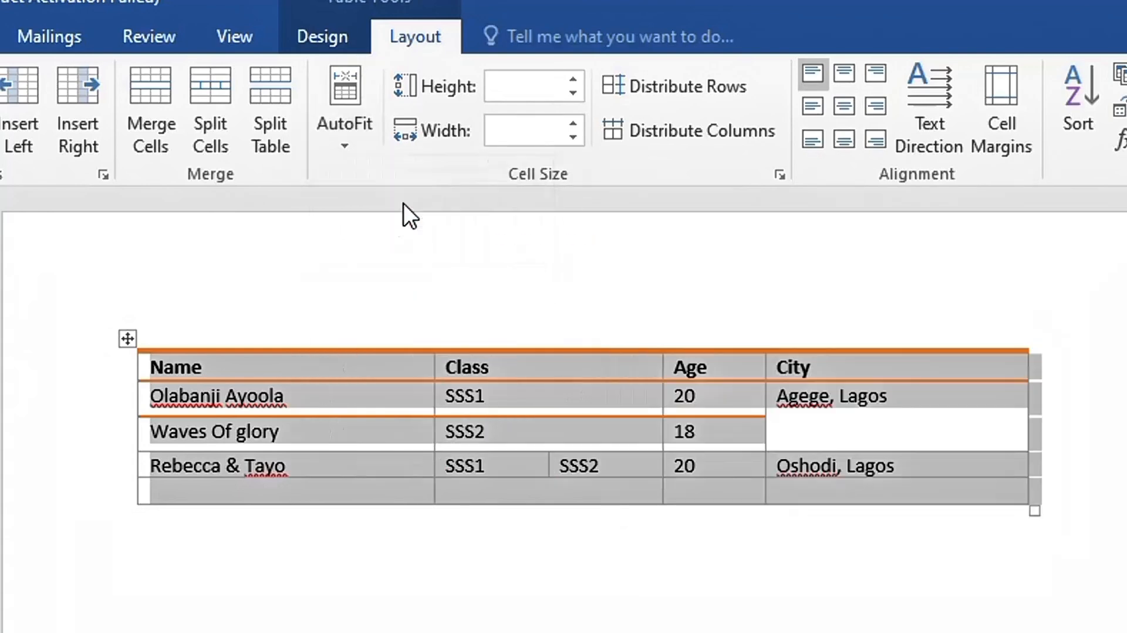